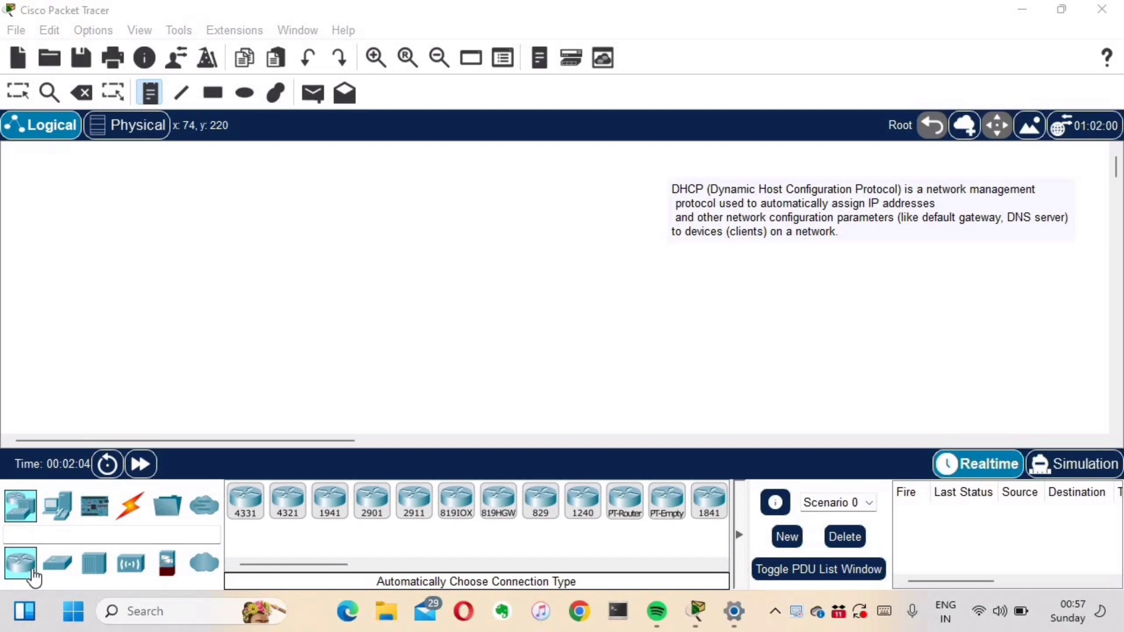
Add an ISR4331 router at top centre and two 2960 switches, left and right.
click(253, 518)
click(362, 199)
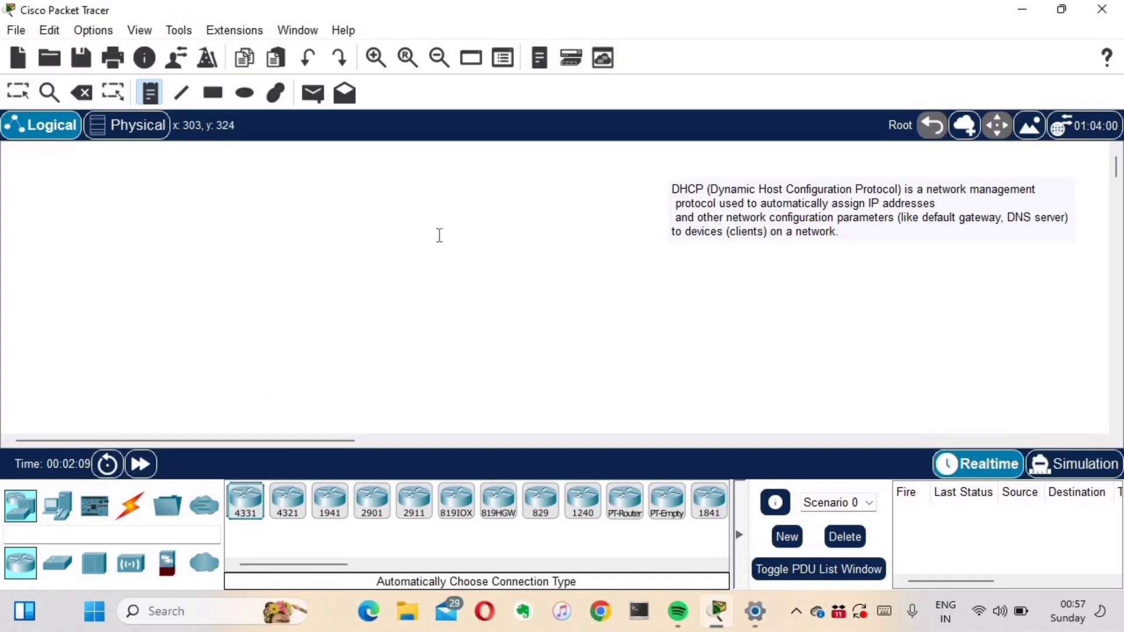
click(57, 563)
click(275, 509)
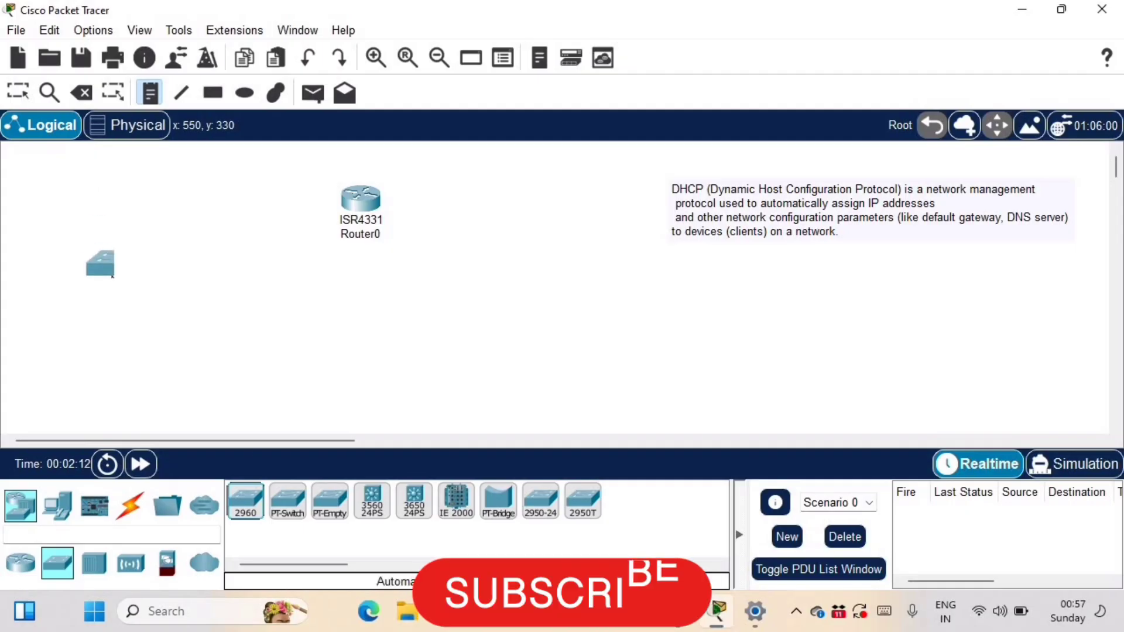
click(130, 287)
click(245, 502)
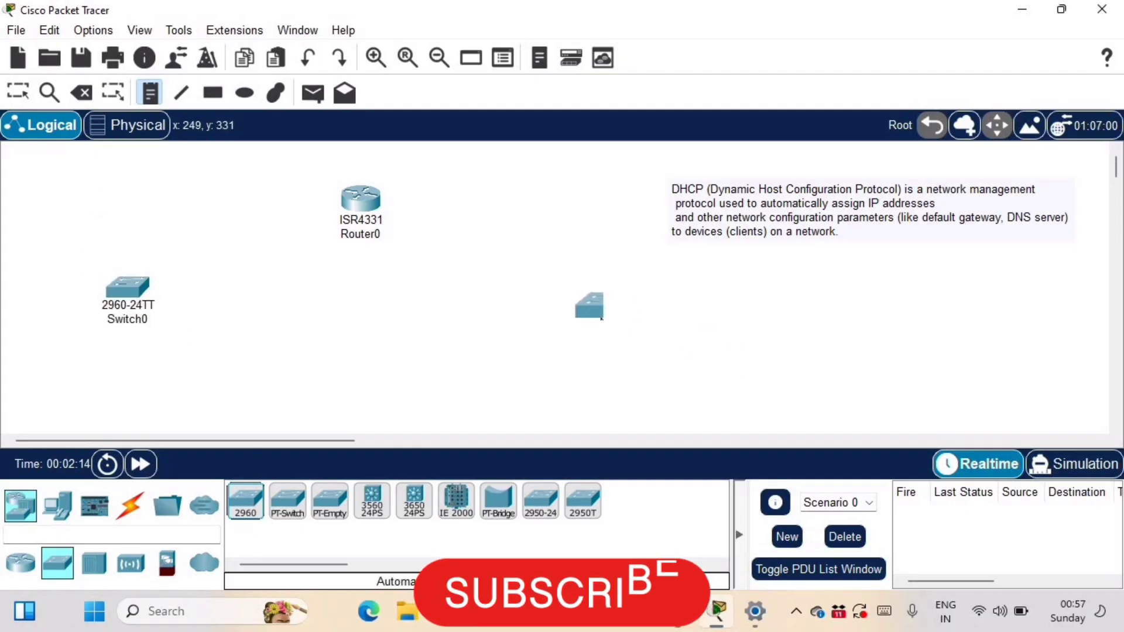
click(537, 306)
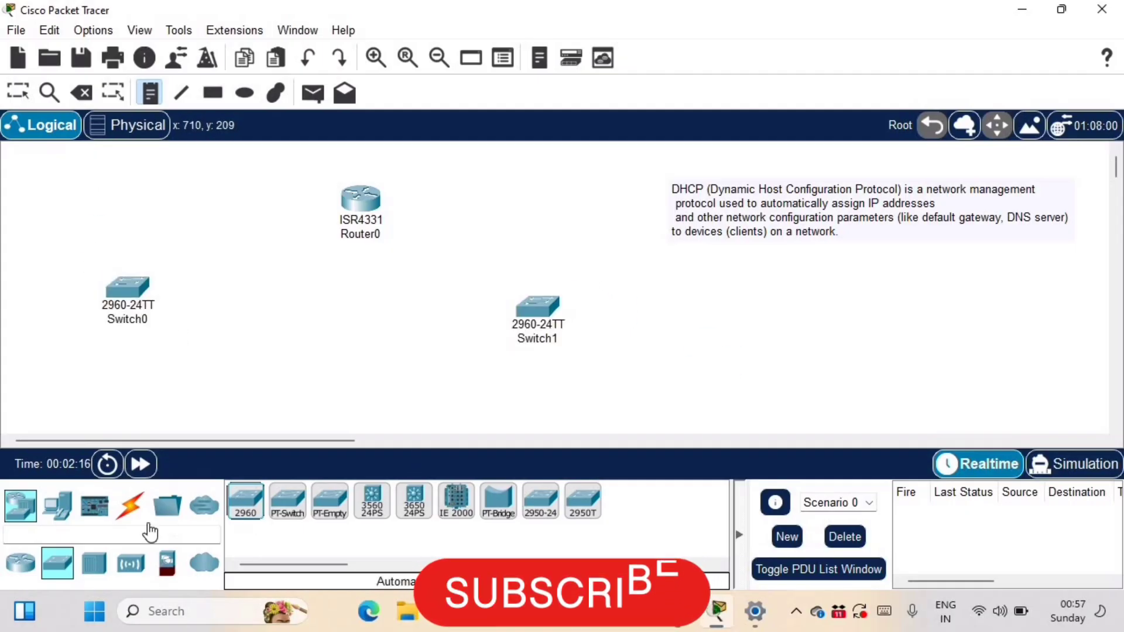
Add a PC, a laptop and two Server-PT devices below the switches.
click(57, 505)
click(246, 502)
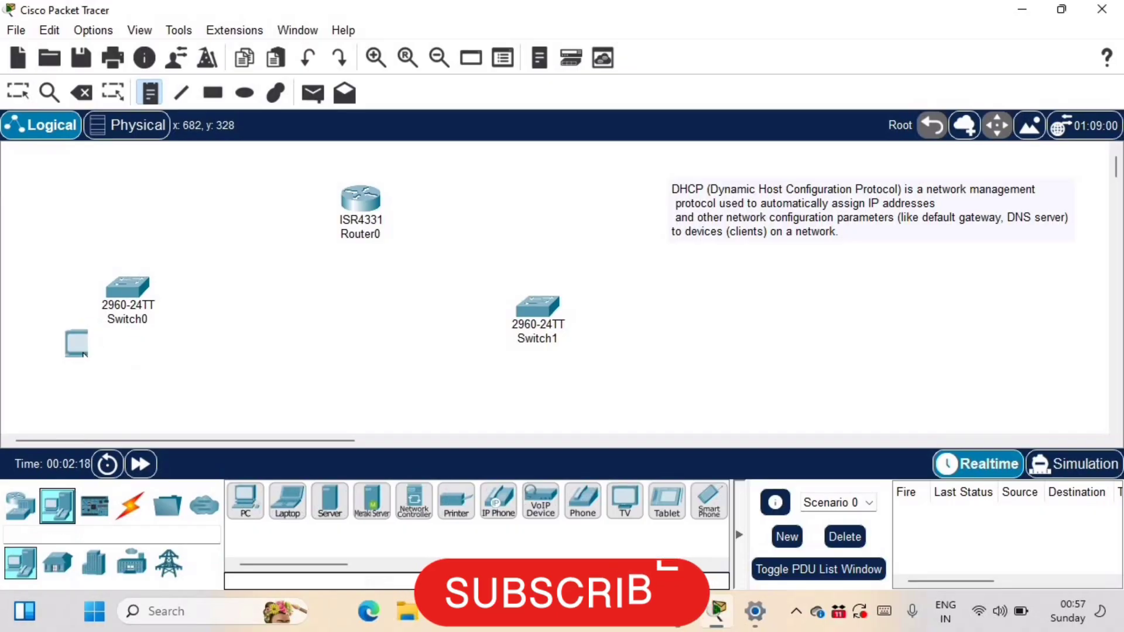
click(79, 375)
click(299, 515)
click(479, 379)
click(331, 503)
click(205, 368)
click(331, 504)
click(665, 369)
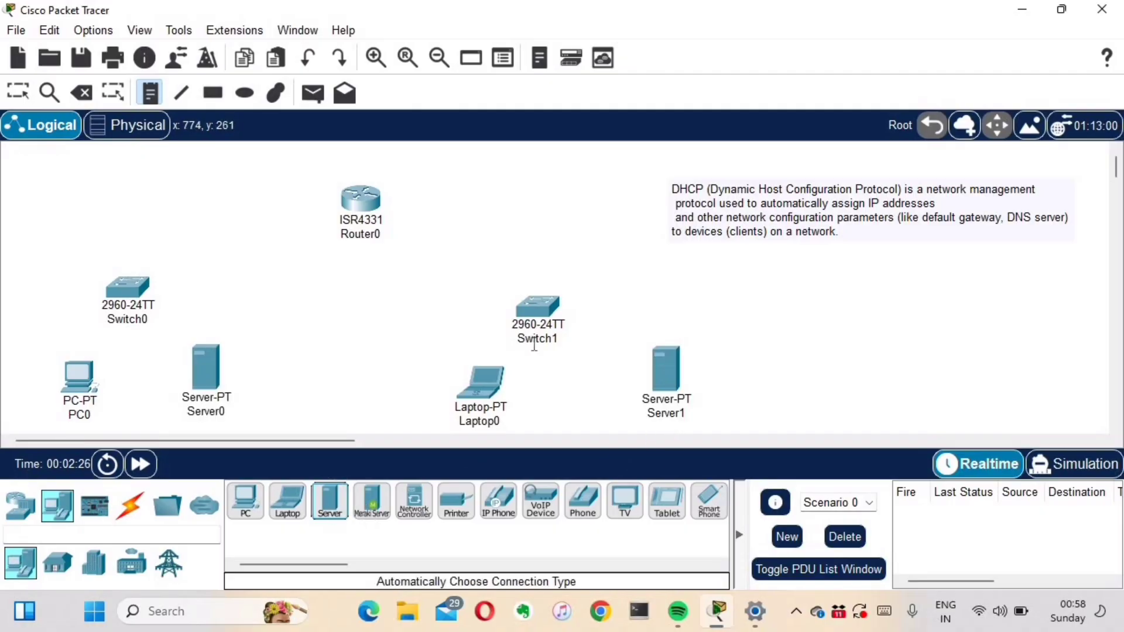
Cable Router0 to both Switch0 and Switch1 with automatic connections.
click(130, 505)
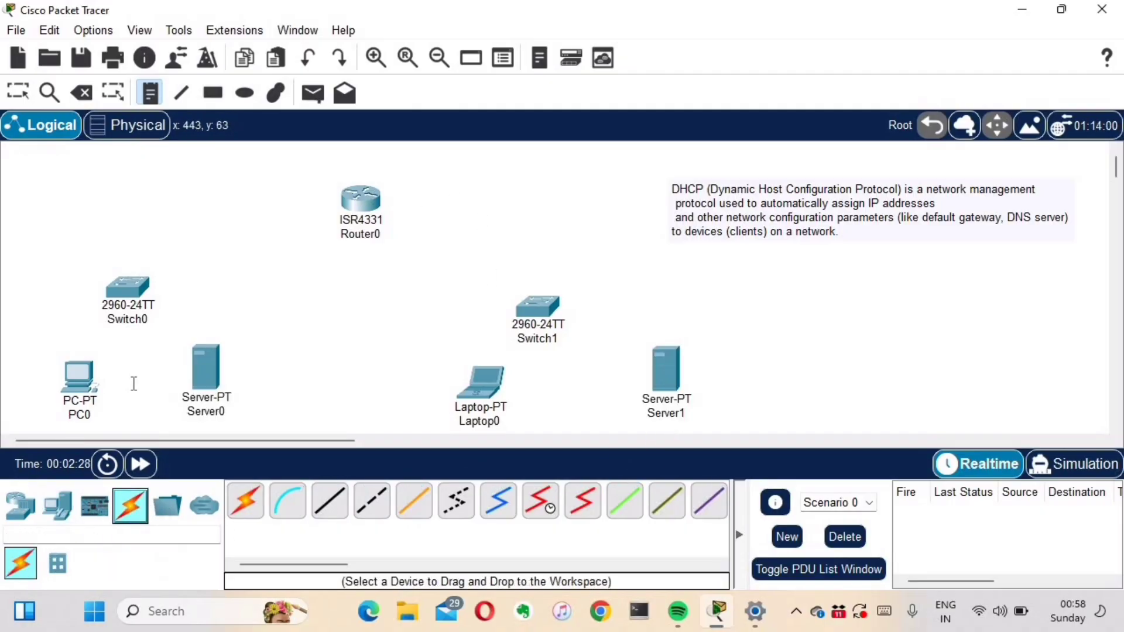
click(250, 514)
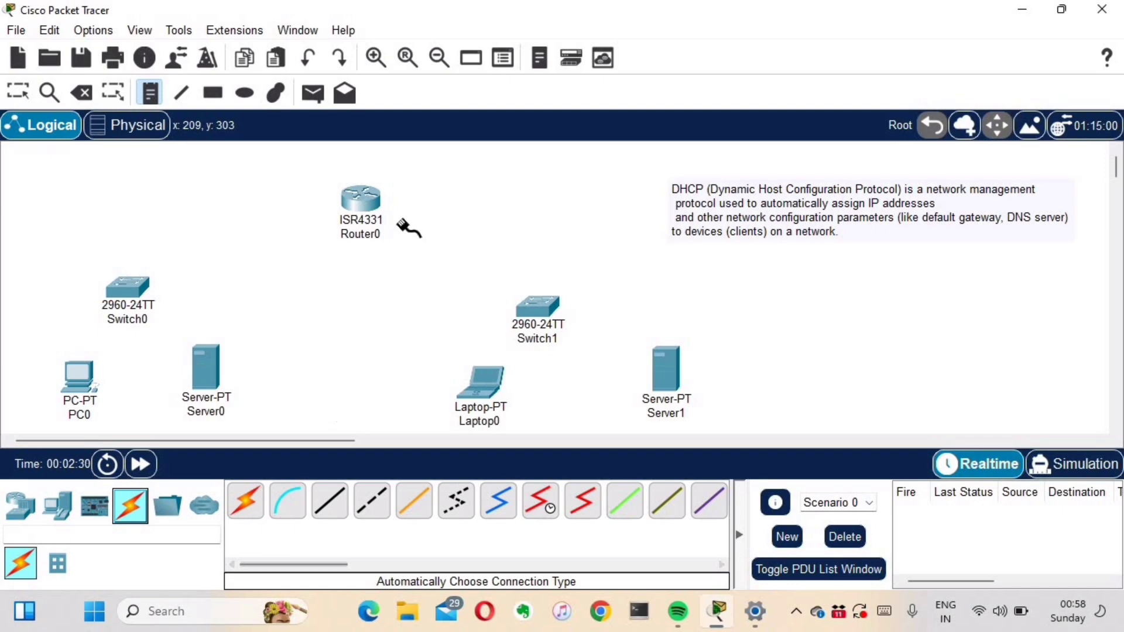
click(325, 215)
click(130, 290)
click(245, 498)
click(361, 200)
click(532, 306)
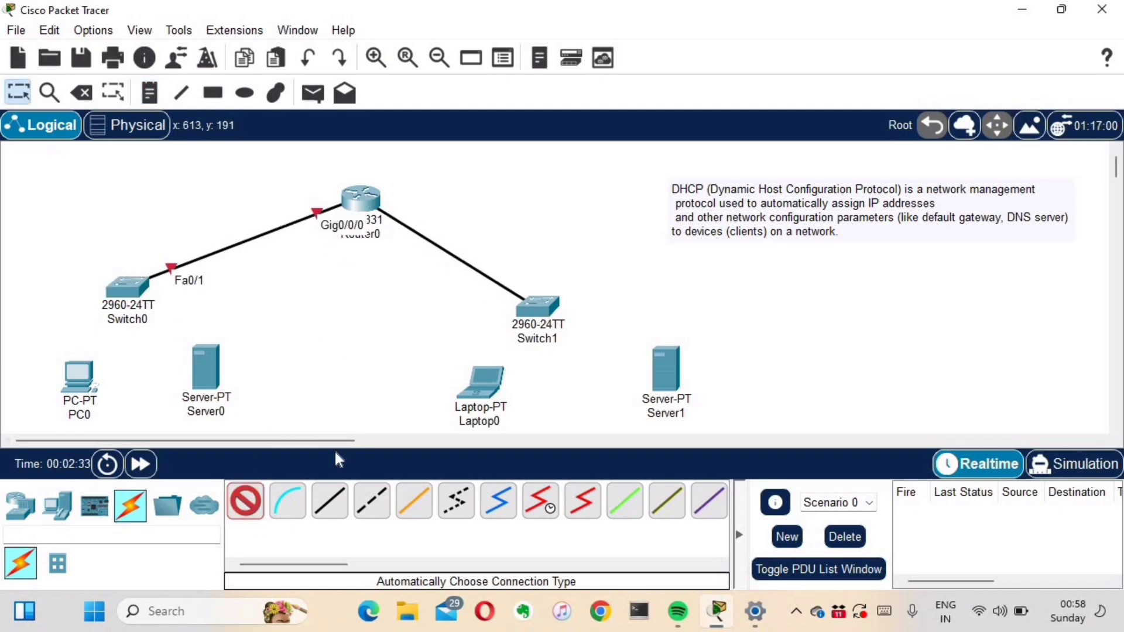
Connect PC0 and Server0 to Switch0.
click(246, 500)
click(127, 290)
click(78, 378)
click(246, 501)
click(153, 296)
click(205, 366)
Connect Laptop0 and Server1 to Switch1.
click(246, 501)
click(496, 379)
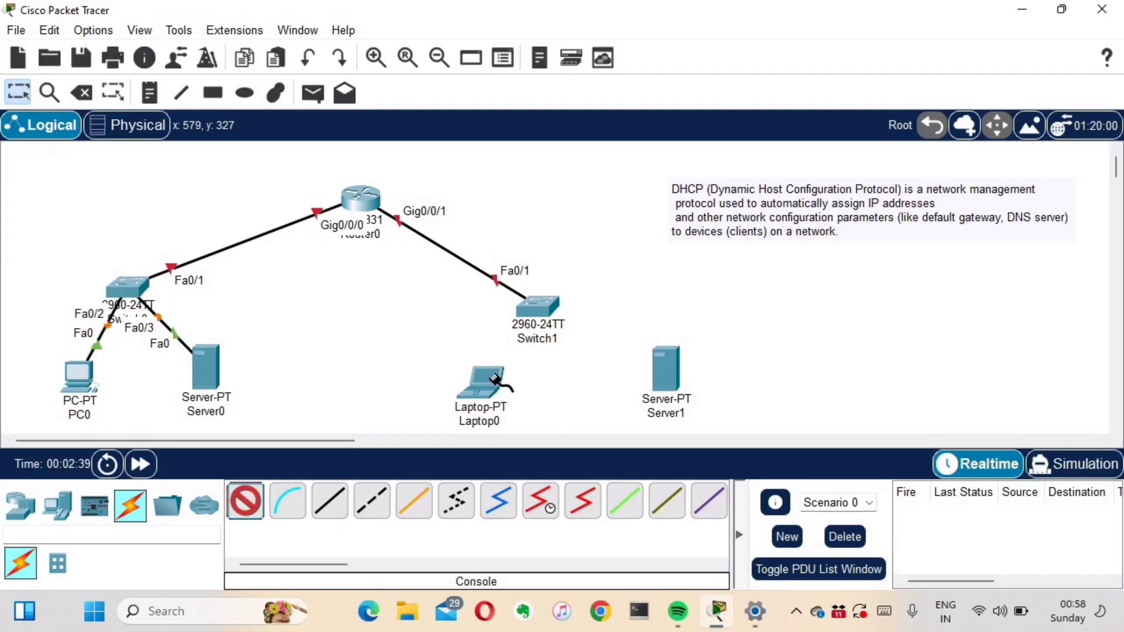
click(536, 307)
click(246, 501)
click(538, 305)
click(665, 369)
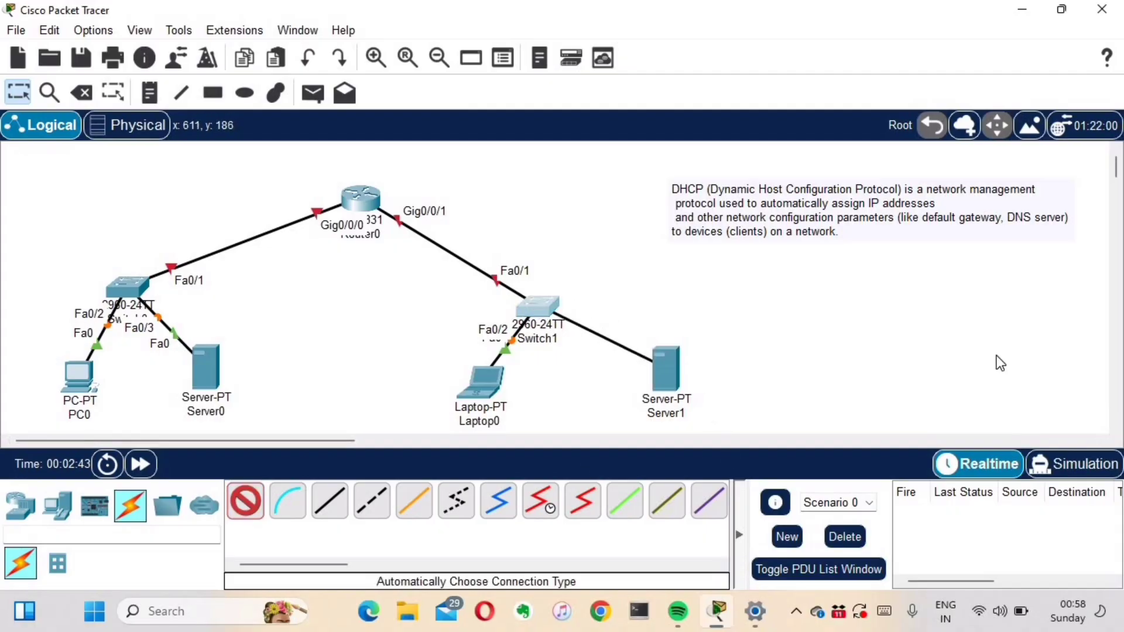
Rename Server0 to 'DHCP SERVER 1'.
click(214, 412)
key(ctrl+a)
key(Caps_Lock)
text(DHCP)
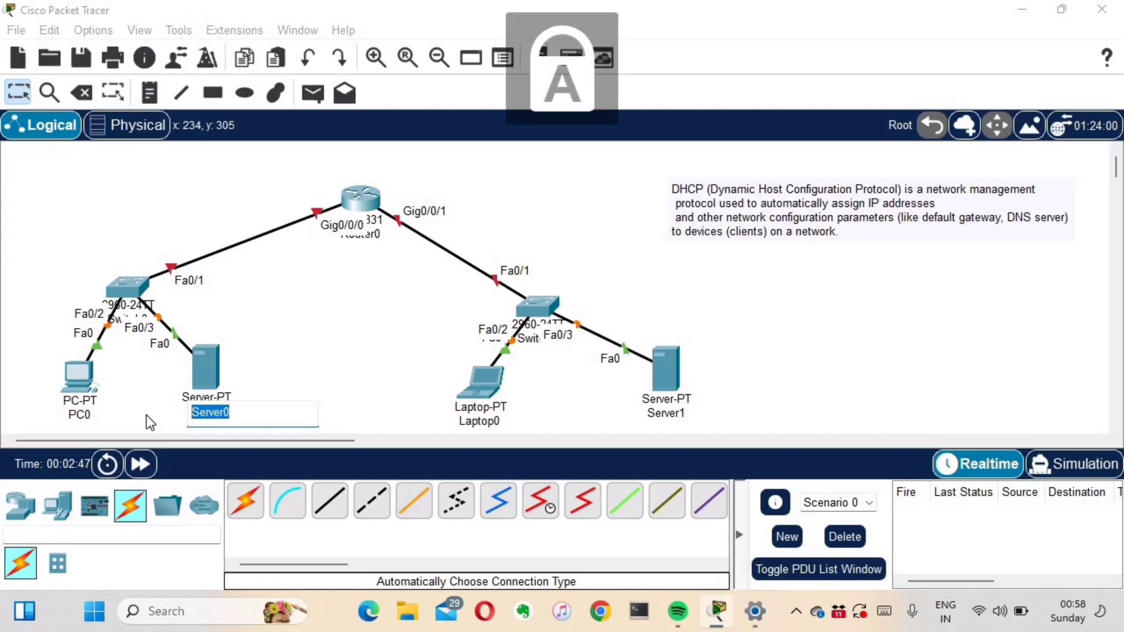
text( SERVER 1)
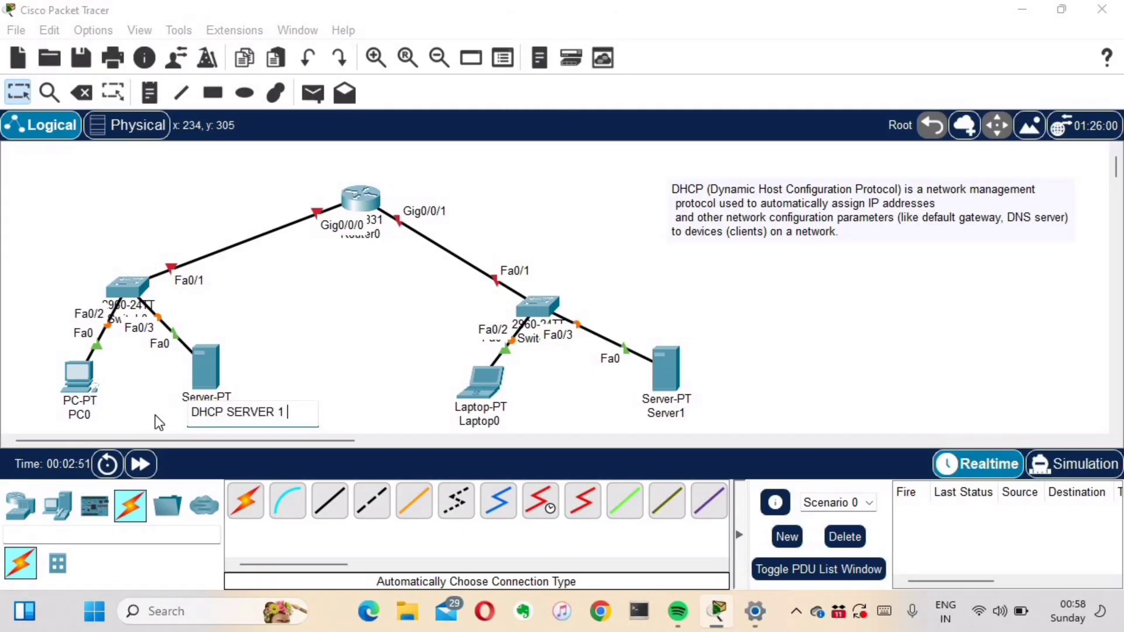
Rename Server1 to 'DHCP SEVER 2'.
click(673, 417)
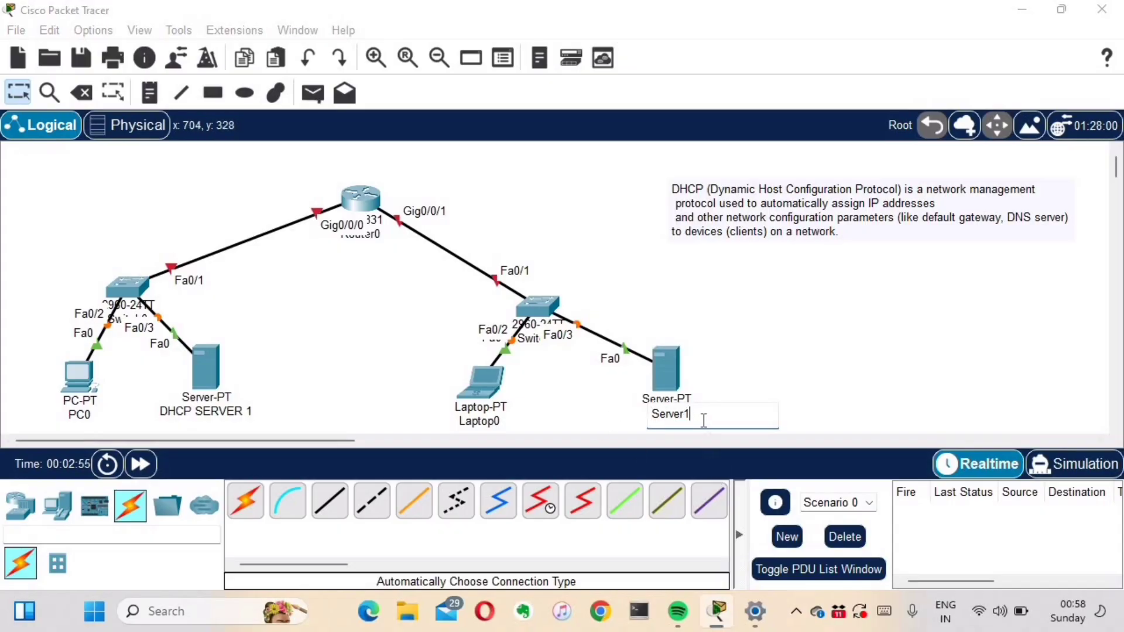
key(shift+Left)
key(shift+Left)
key(shift+Left)
key(shift+Left)
key(shift+Left)
key(shift+Left)
key(shift+Left)
text(DHCP SEVER 2)
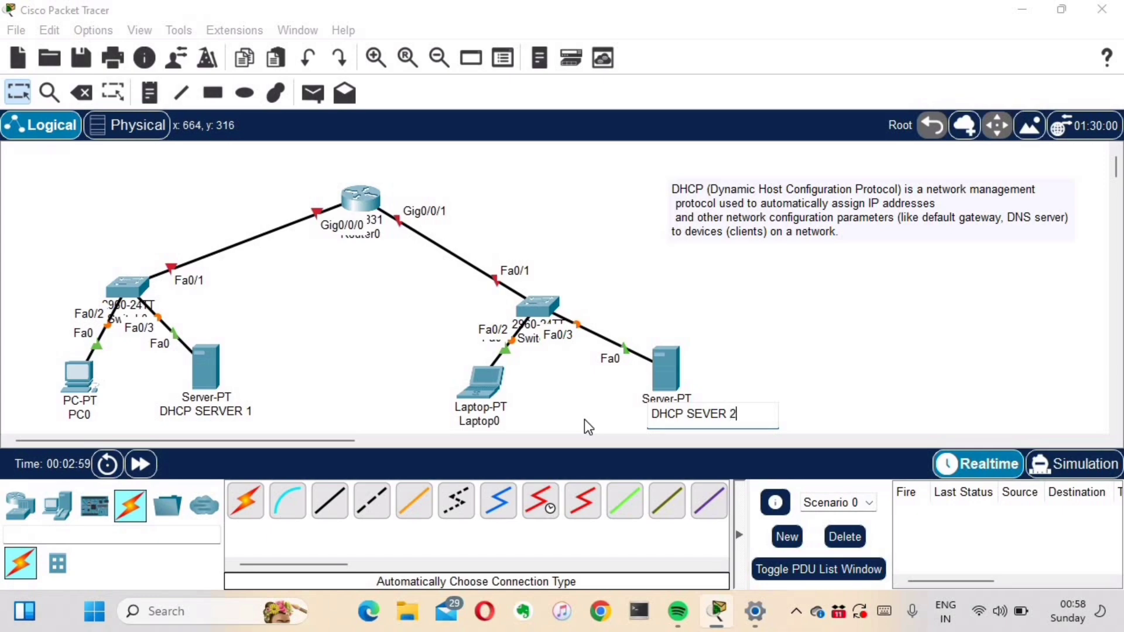
click(125, 361)
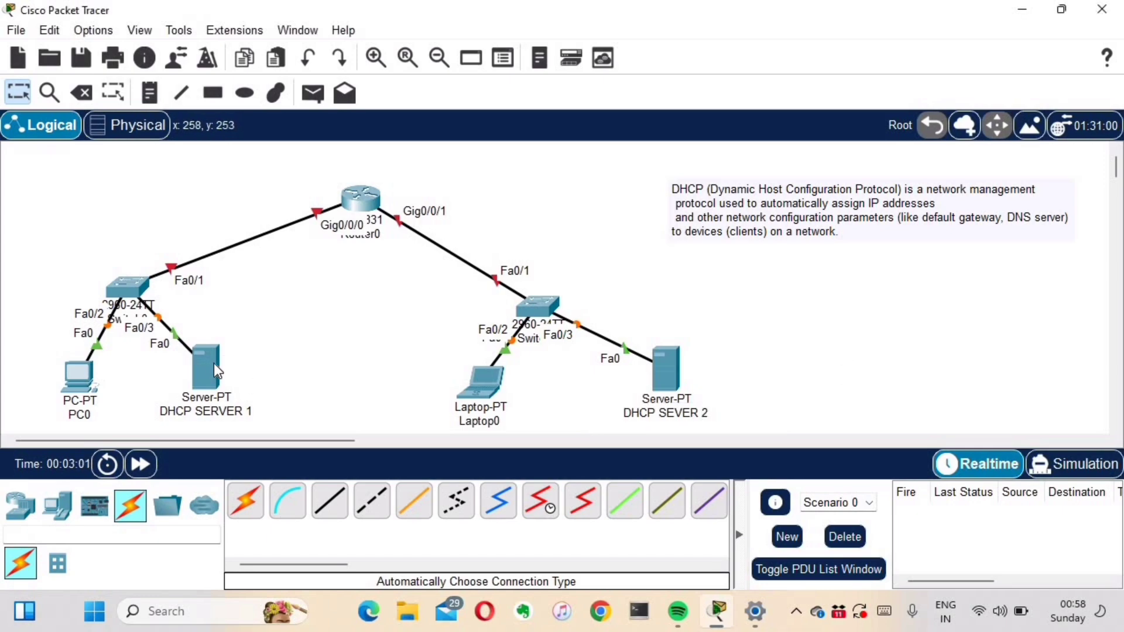
Give DHCP SERVER 1 static IP 10.1.1.2, mask 255.255.255.0, gateway 10.1.1.1, DNS 8.8.8.8.
click(213, 363)
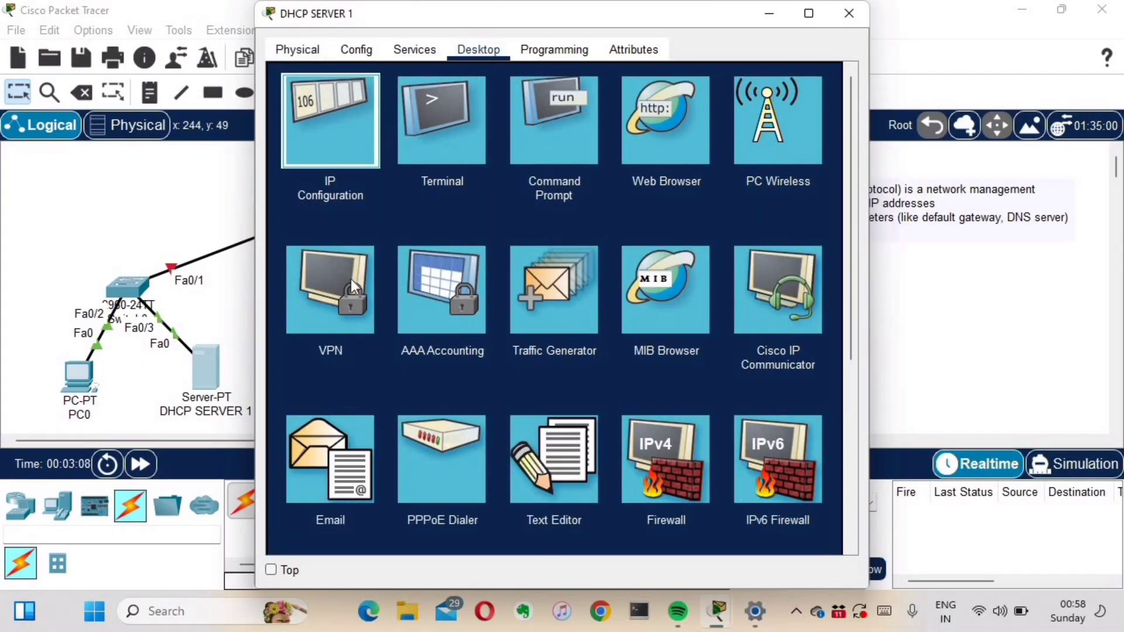
click(330, 123)
text(10.1.1.2)
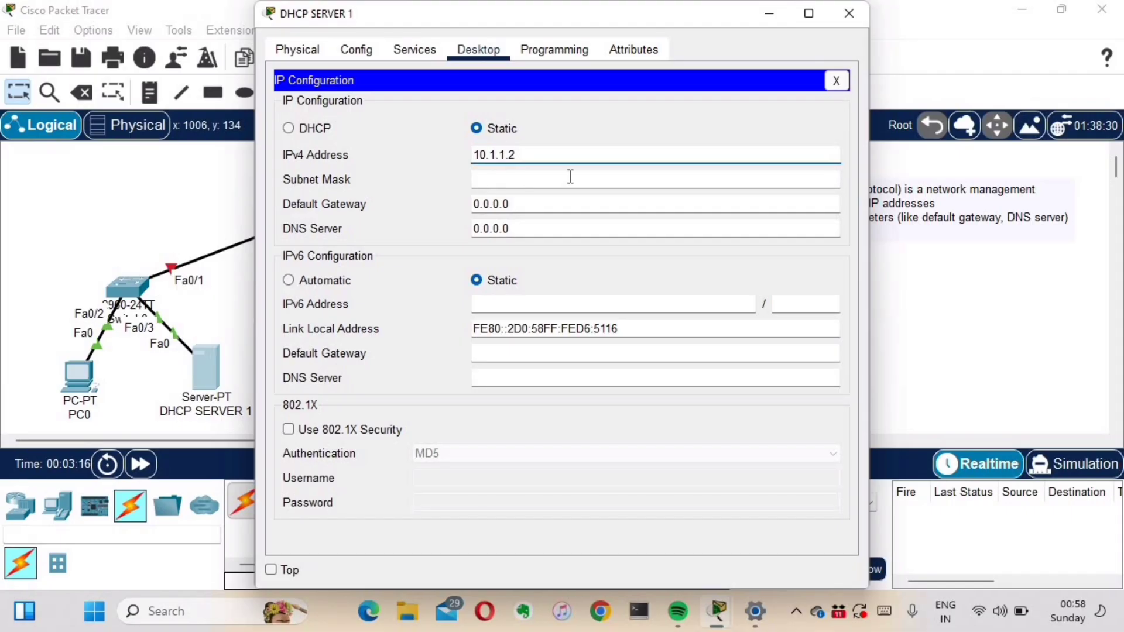
click(572, 176)
double_click(517, 179)
key(ctrl+a)
text(255.)
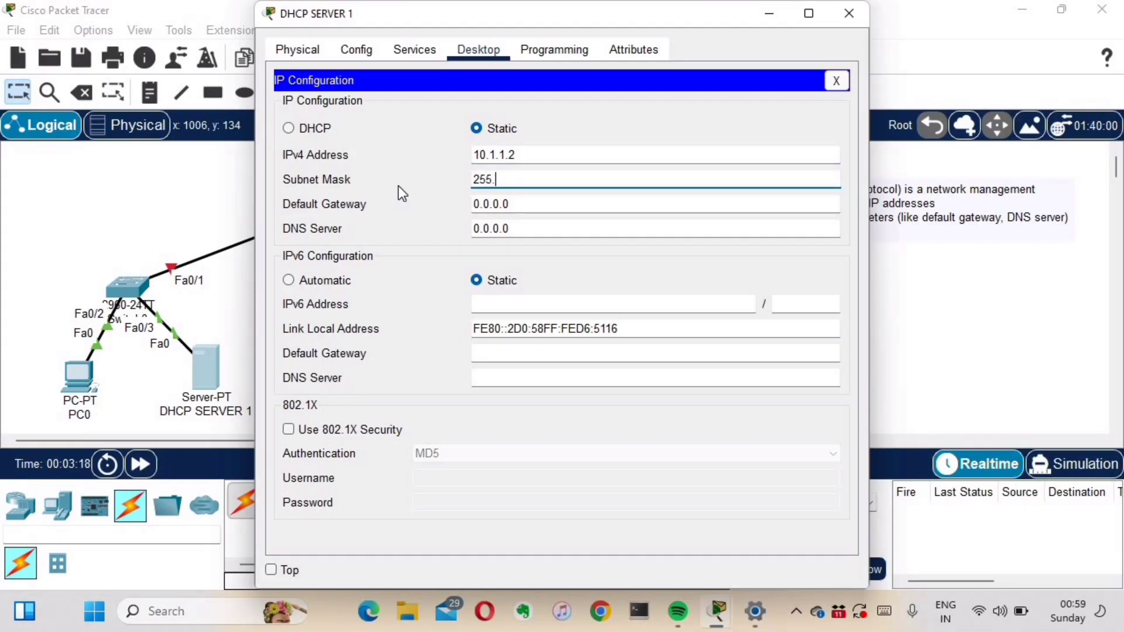
text(255.255.0)
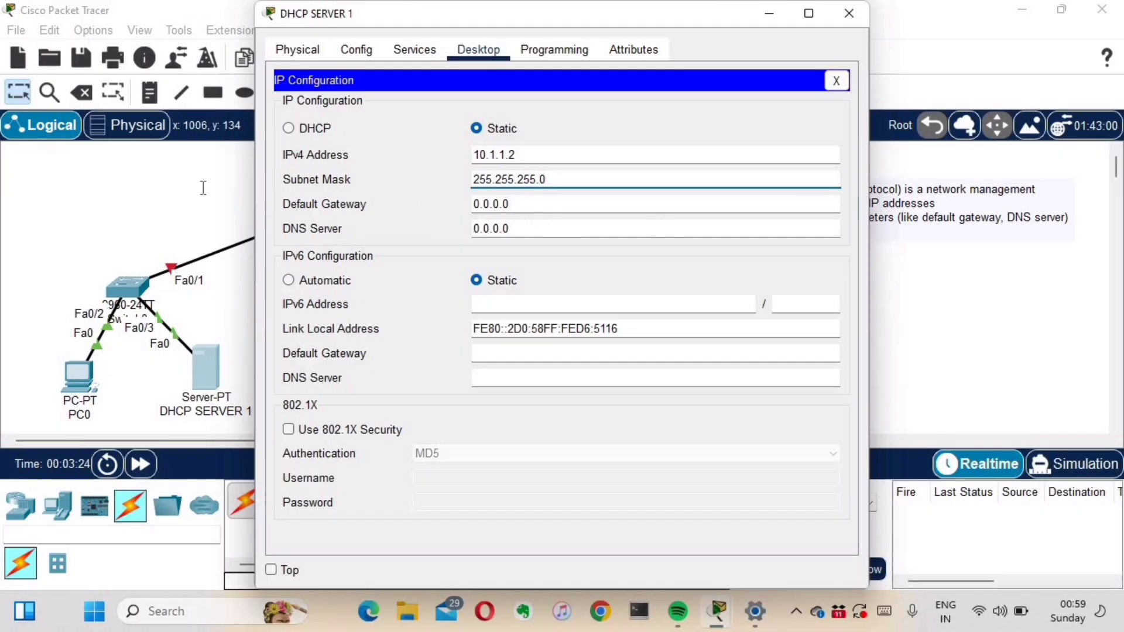
key(Tab)
text(10.)
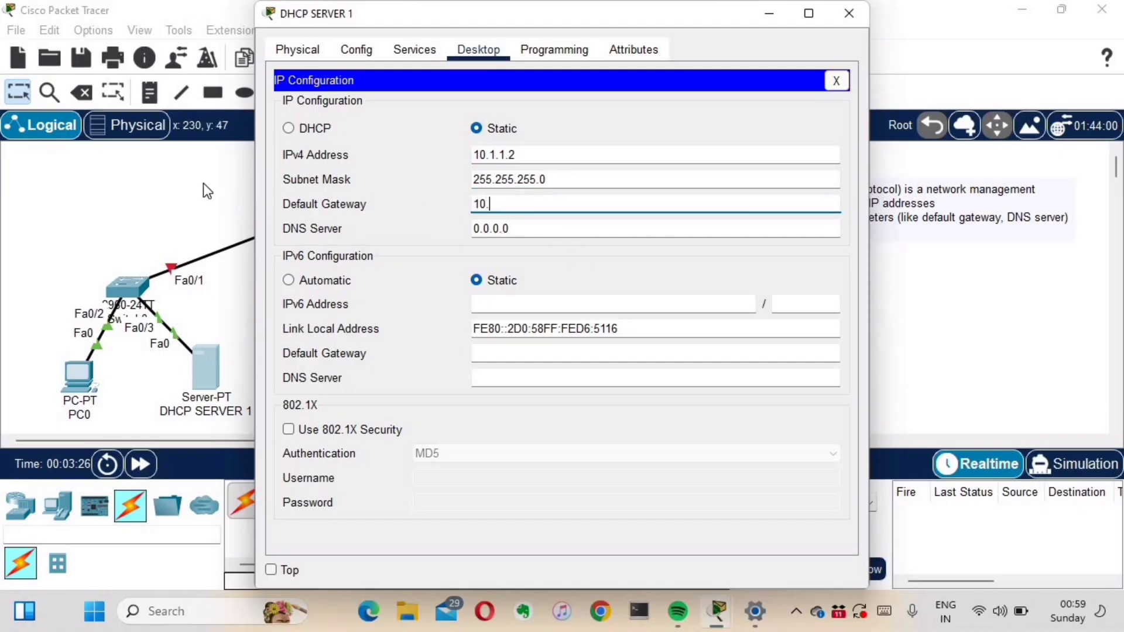
text(1.1.1)
key(Tab)
text(8.8.8.8)
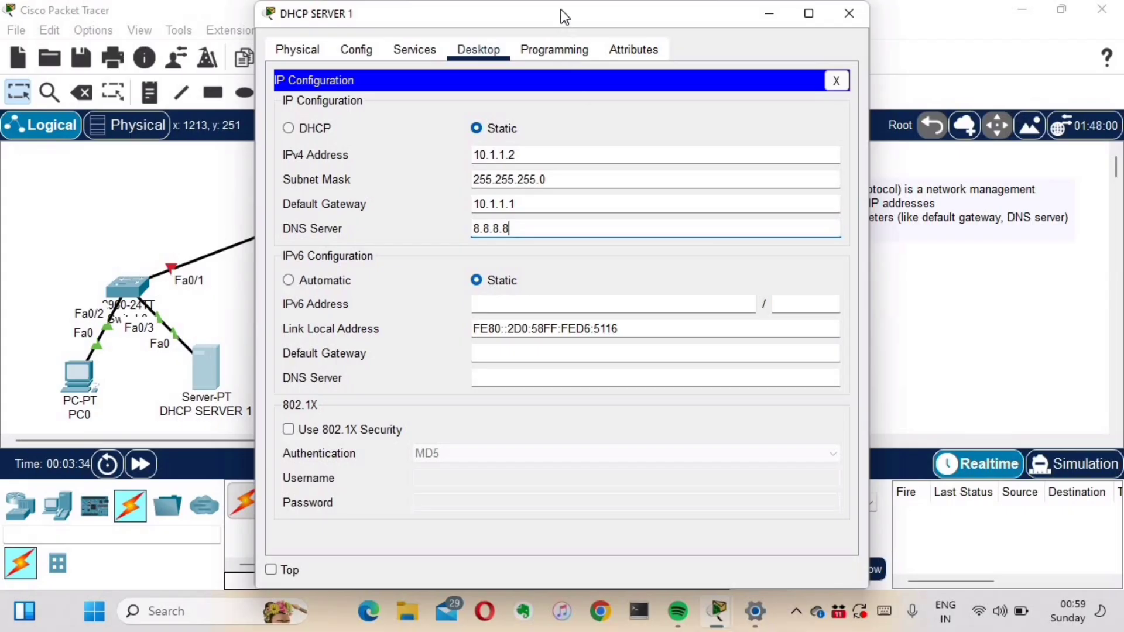
drag(766, 24, 825, 25)
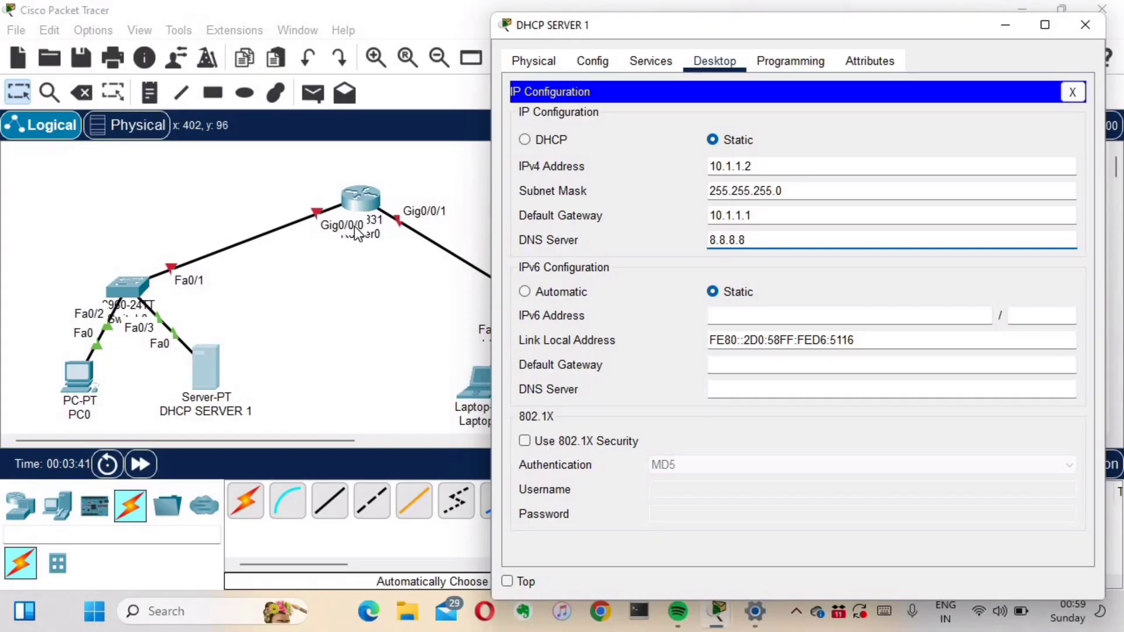
Turn on the DHCP service of DHCP SERVER 1.
click(1072, 92)
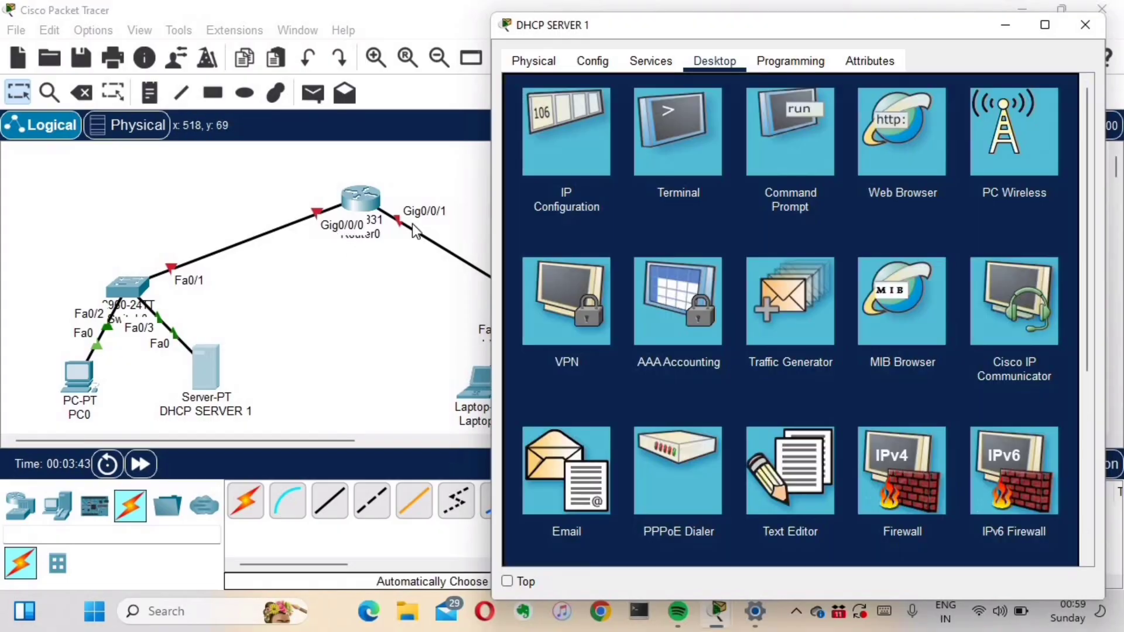
click(655, 57)
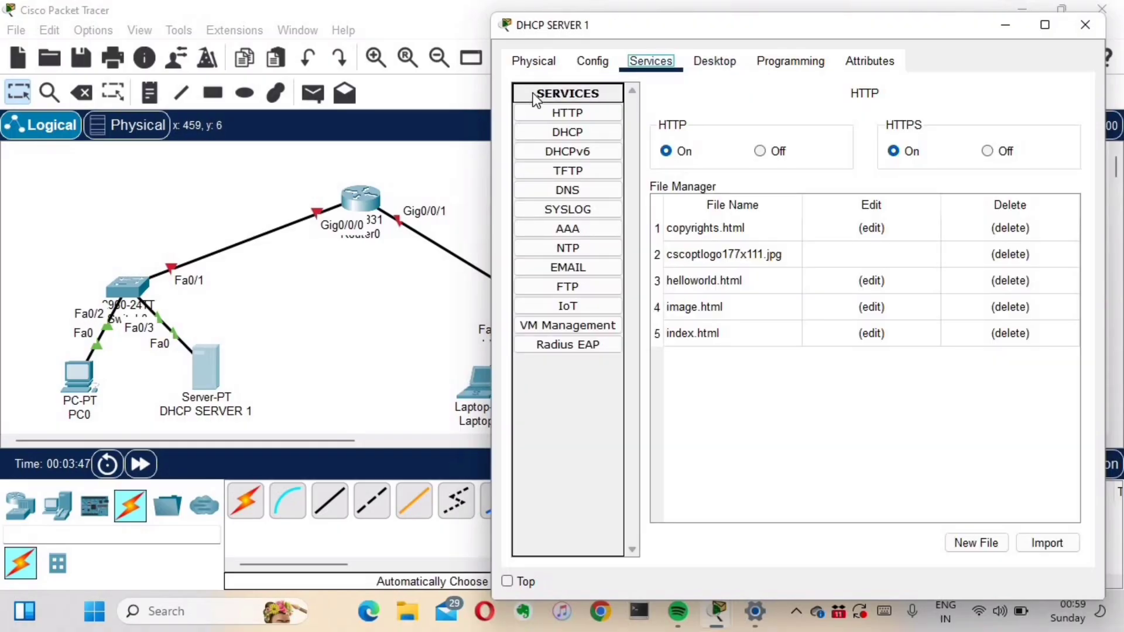
click(586, 127)
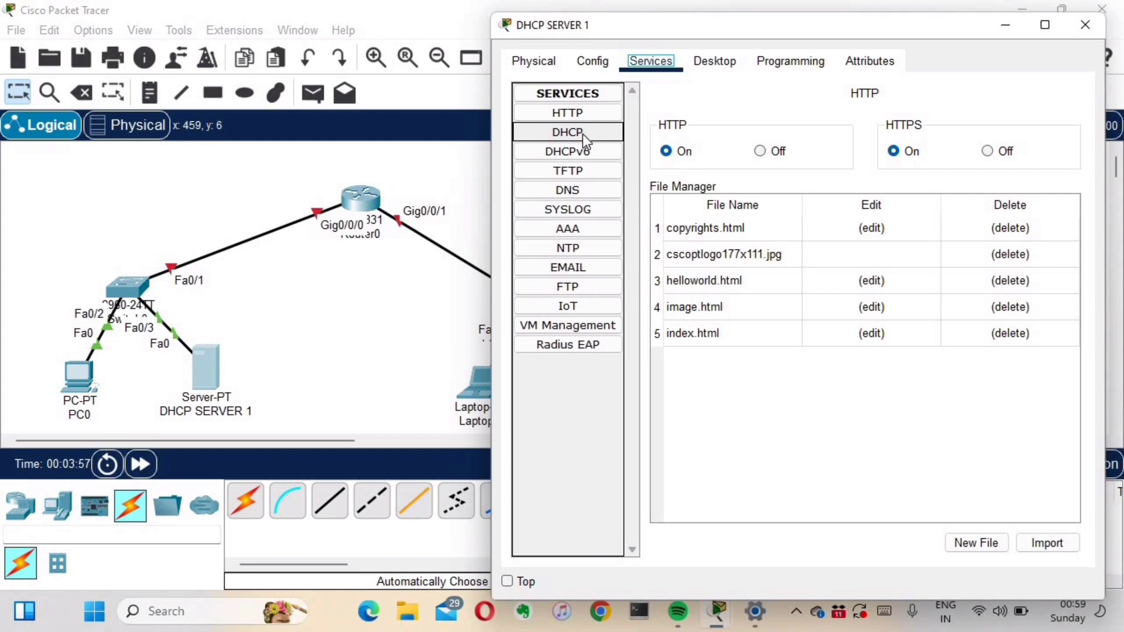
click(581, 133)
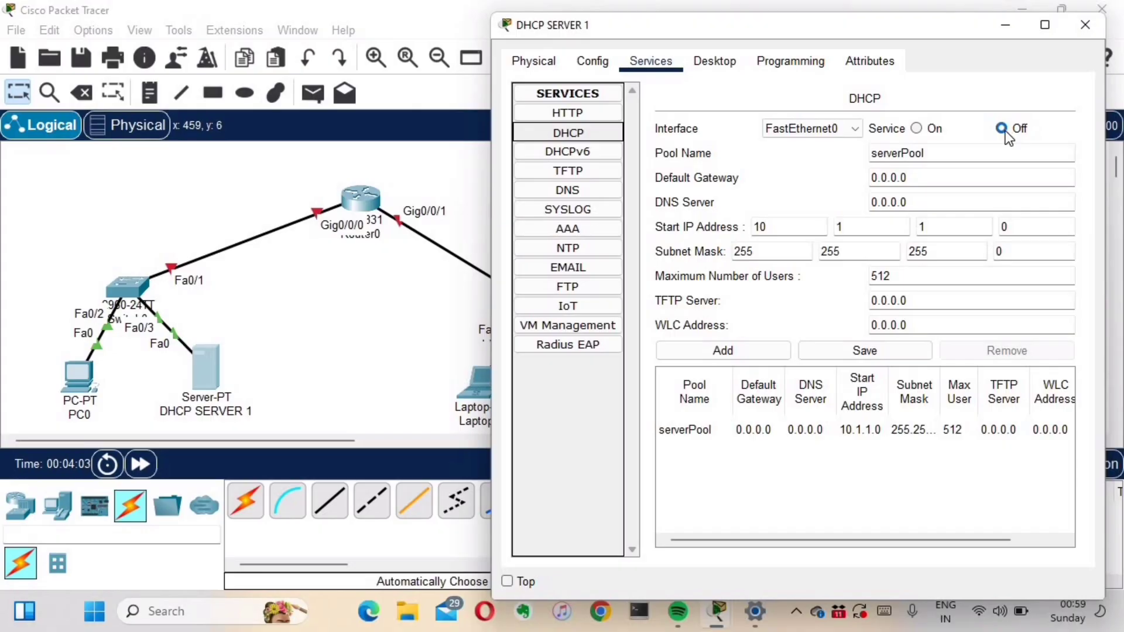
click(916, 129)
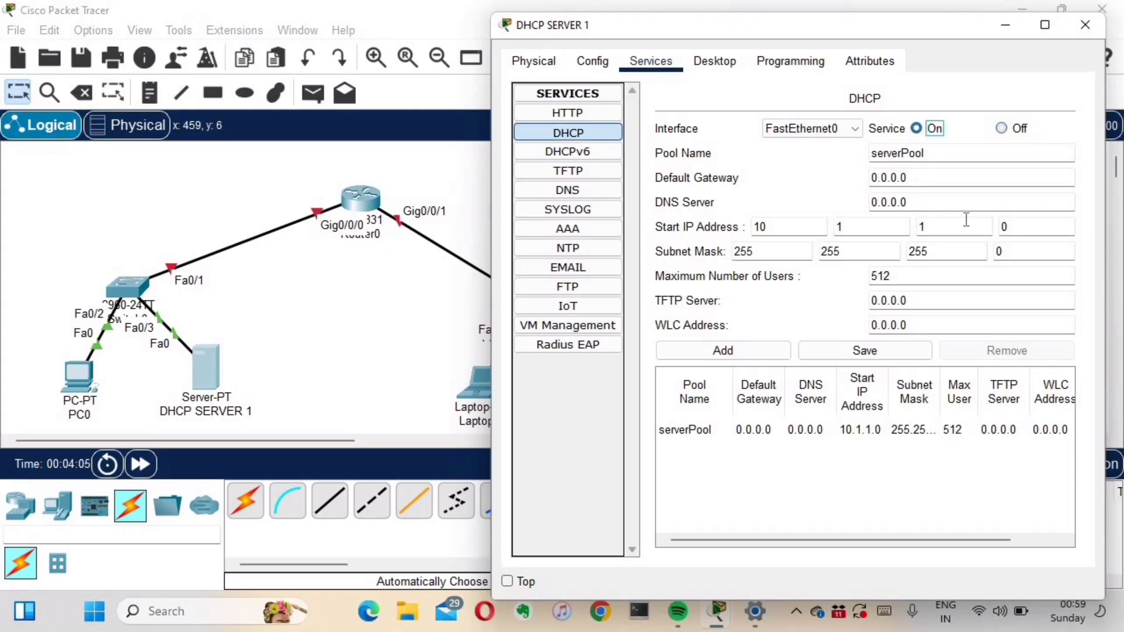
Save the serverPool with gateway 10.1.1.1, DNS 8.8.8.8 and start address 10.1.1.3.
key(Tab)
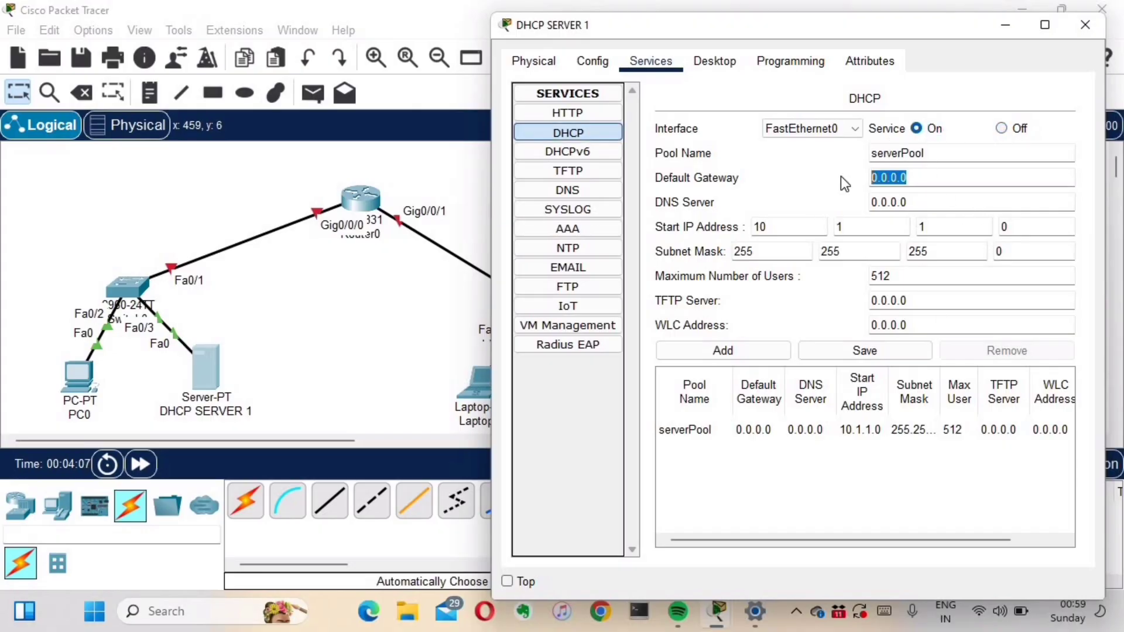
text(10.1.1.1)
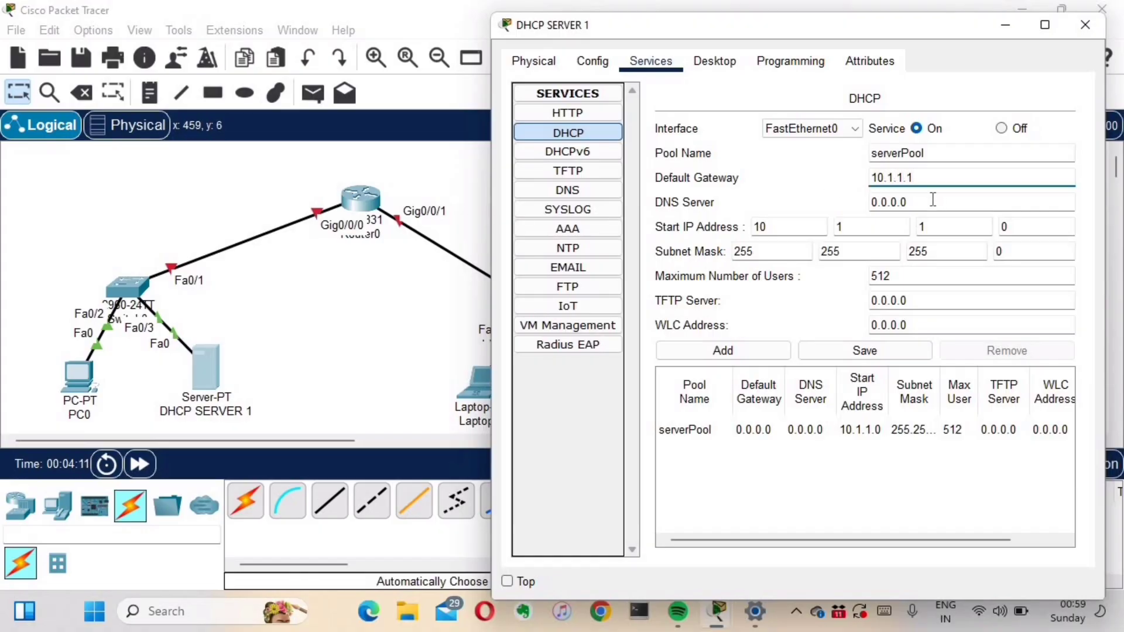
key(Tab)
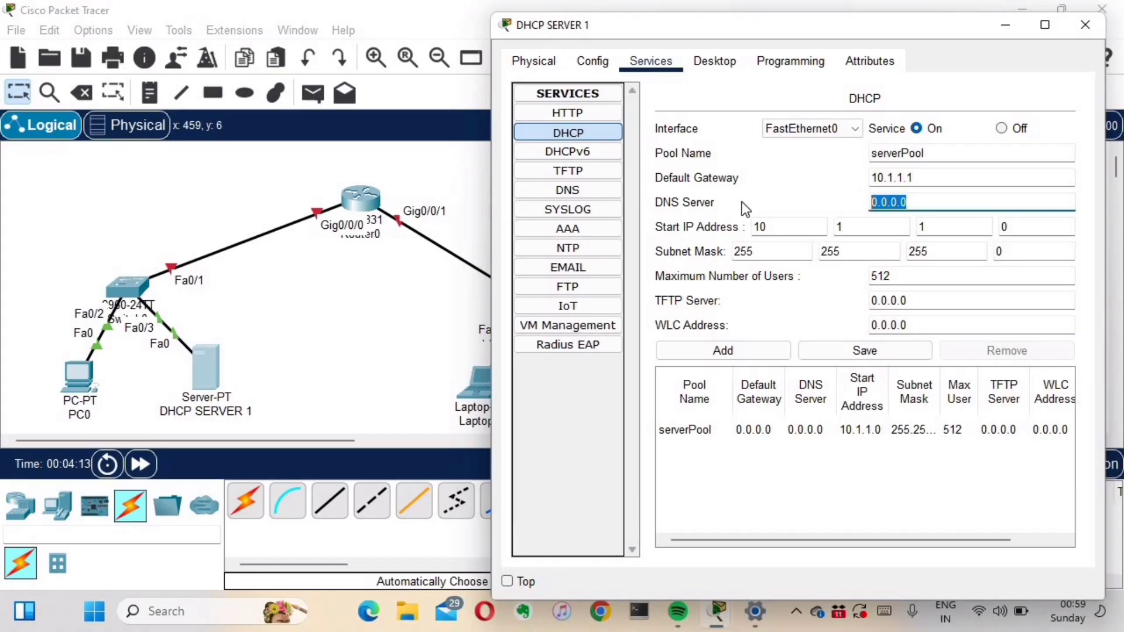
text(8.8.8.8)
click(1021, 227)
key(ctrl+a)
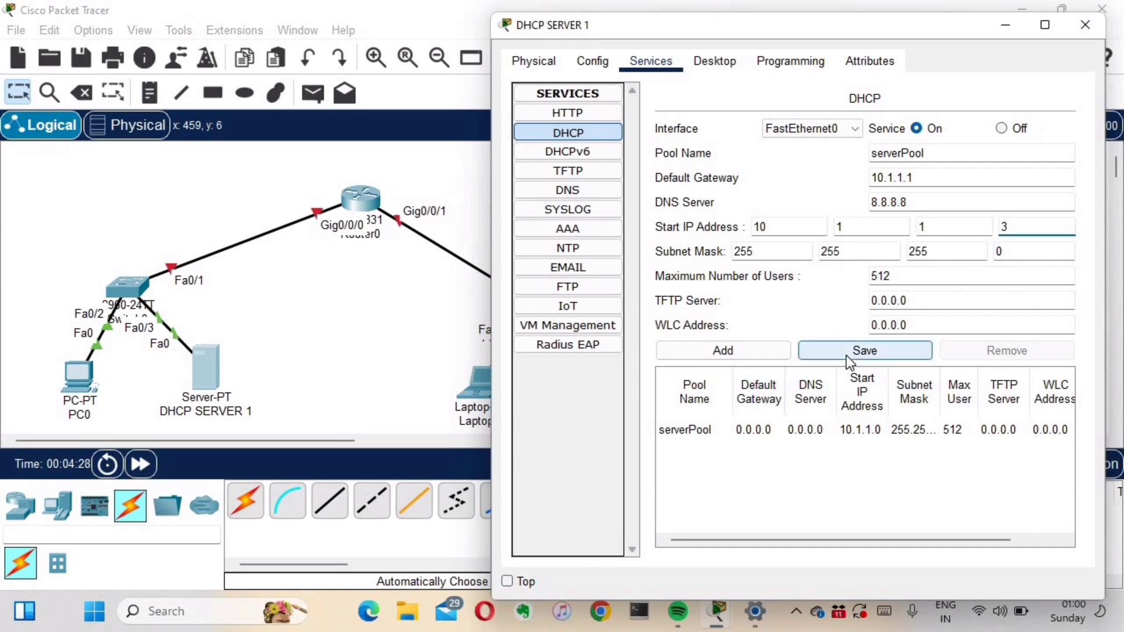
click(809, 358)
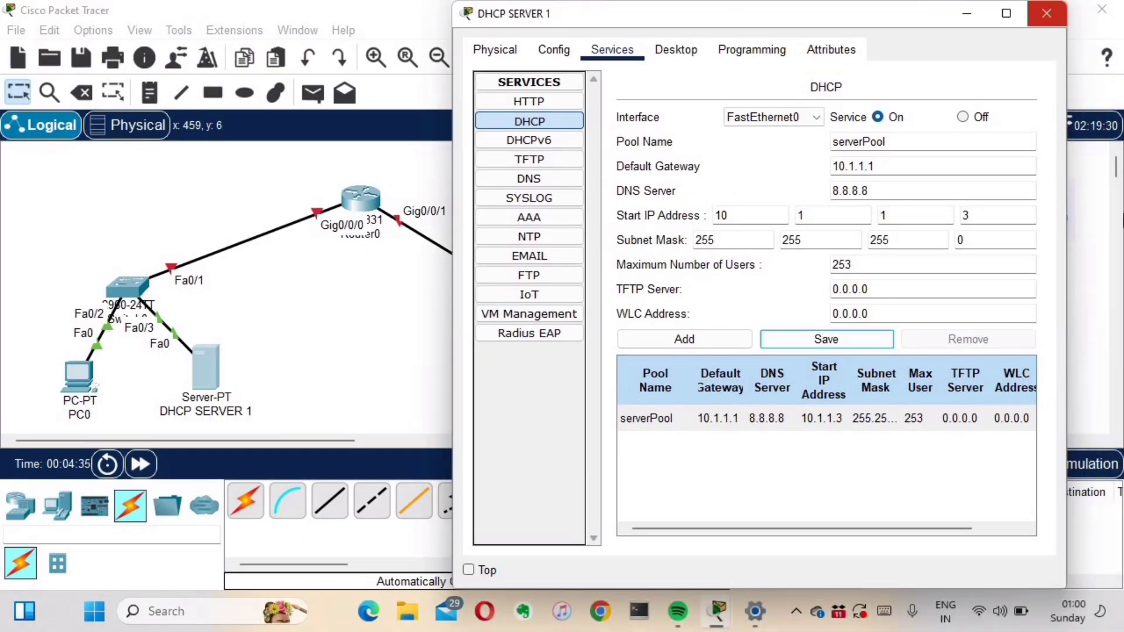
Set DHCP SEVER 2's static IPv4 address to 20.1.1.2.
click(1046, 13)
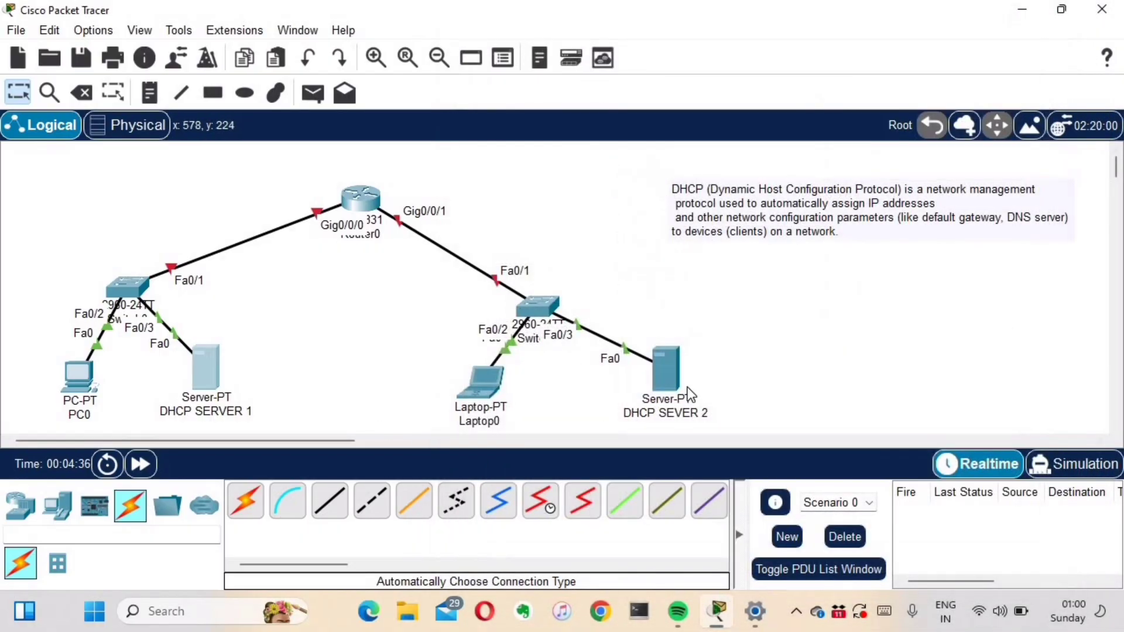
click(665, 369)
drag(507, 12, 669, 16)
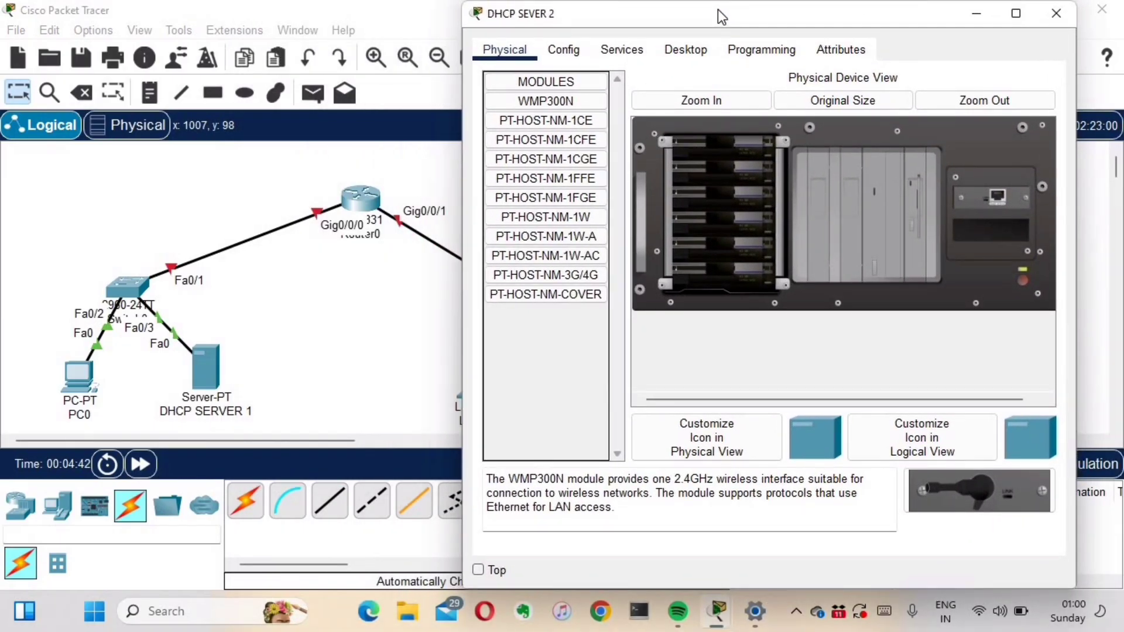
click(690, 49)
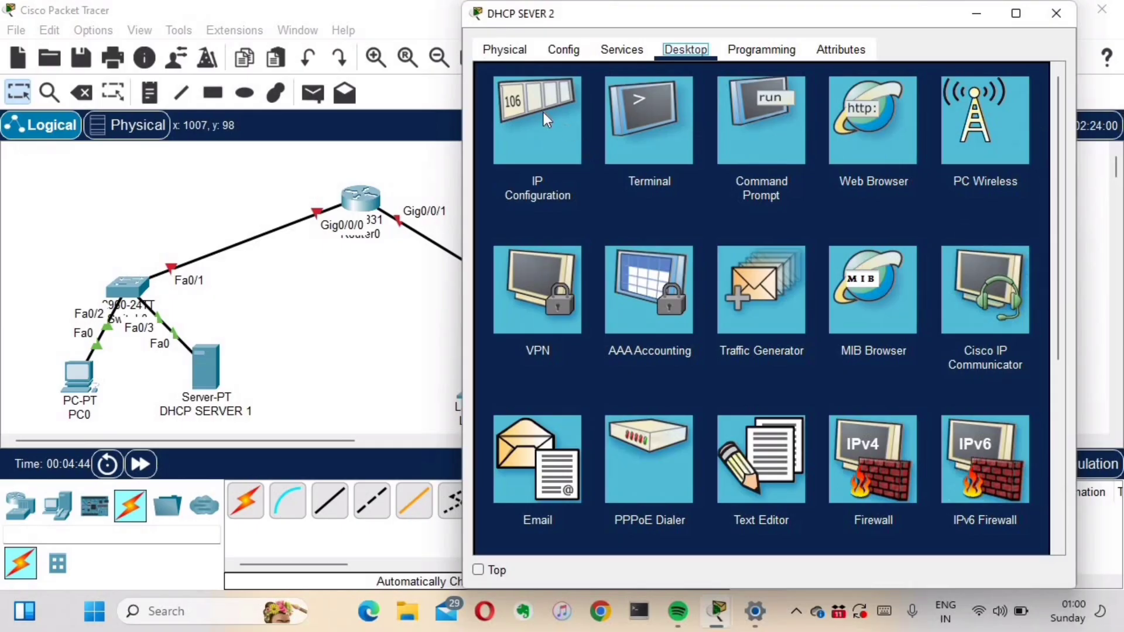
click(566, 130)
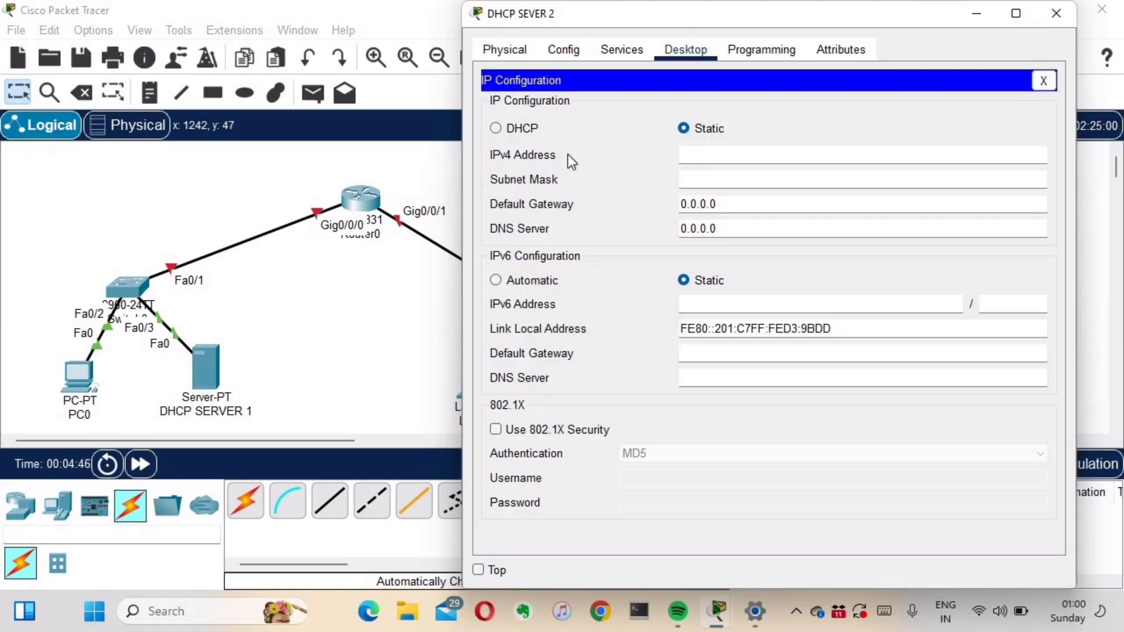
click(694, 159)
text(.11)
key(BackSpace)
text(1)
key(BackSpace)
Enter mask 255.255.255.0, gateway 20.1.1.1 and DNS 8.8.8.8 for DHCP SEVER 2.
click(702, 184)
drag(732, 182, 591, 179)
key(ctrl+v)
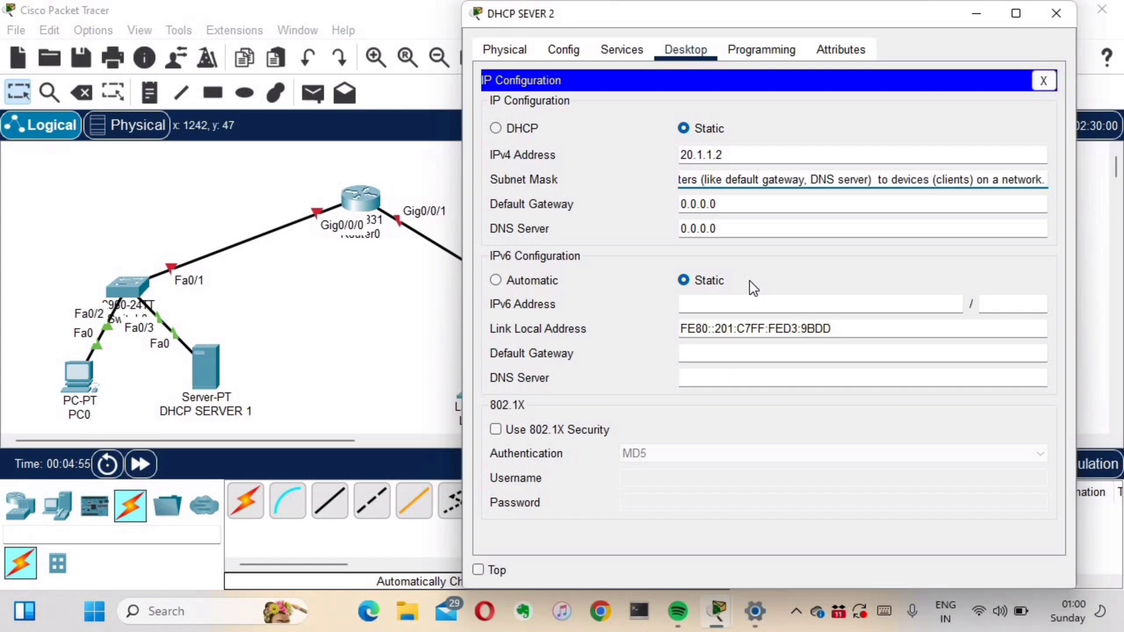
key(ctrl+z)
text(2)
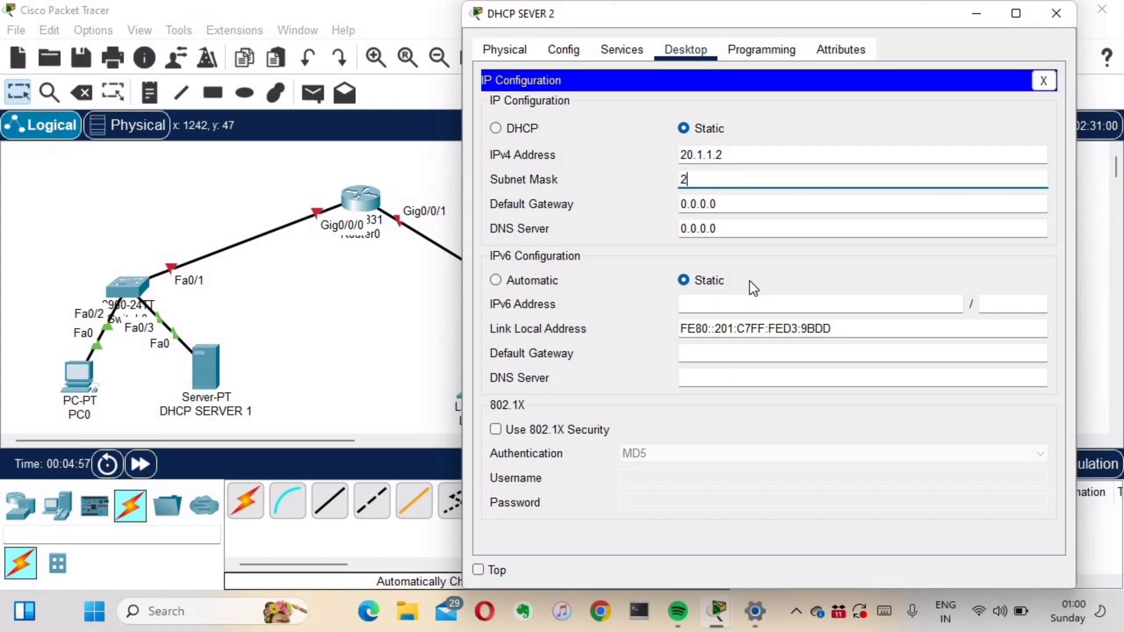
text(55.255.255.0)
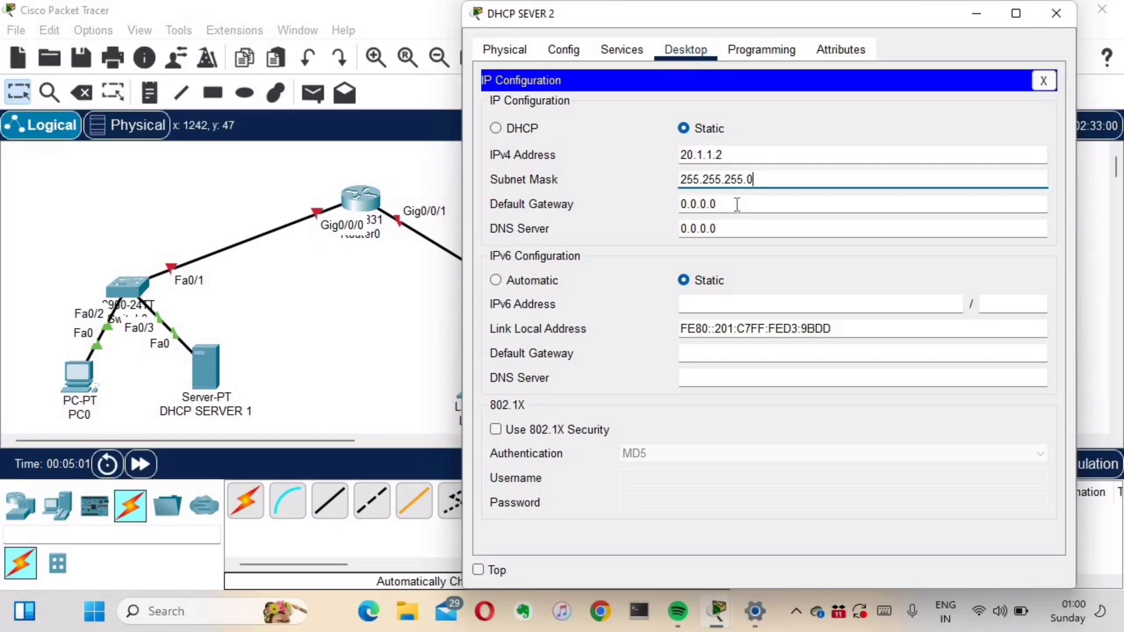
click(683, 205)
key(ctrl+a)
text(20.1.1.1)
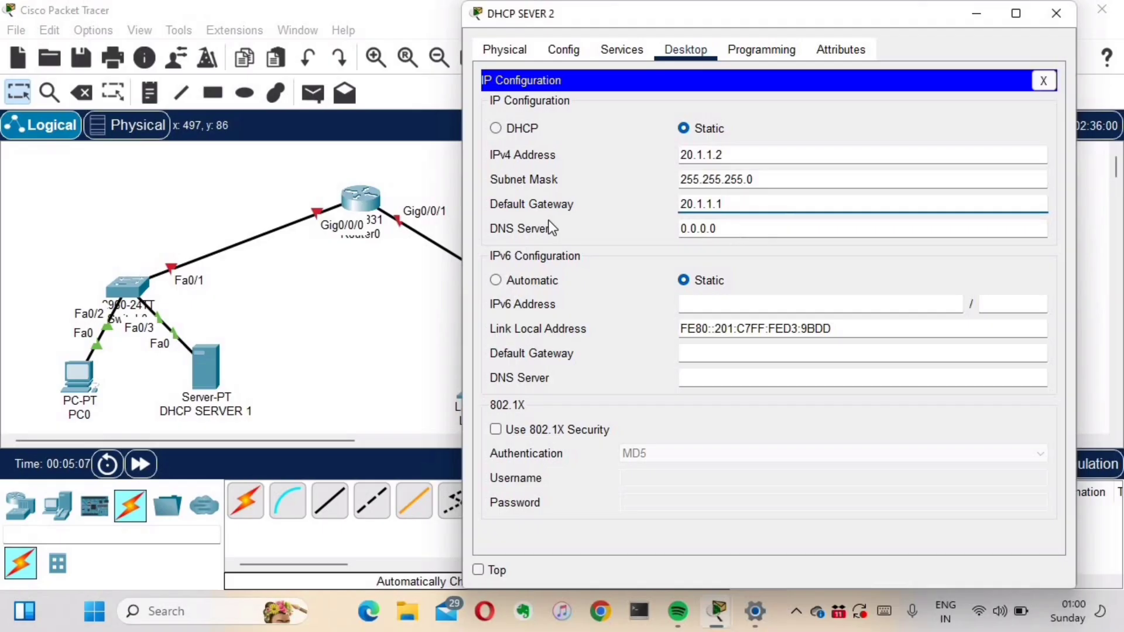
key(Tab)
text(8.9)
key(BackSpace)
text(8.8.8)
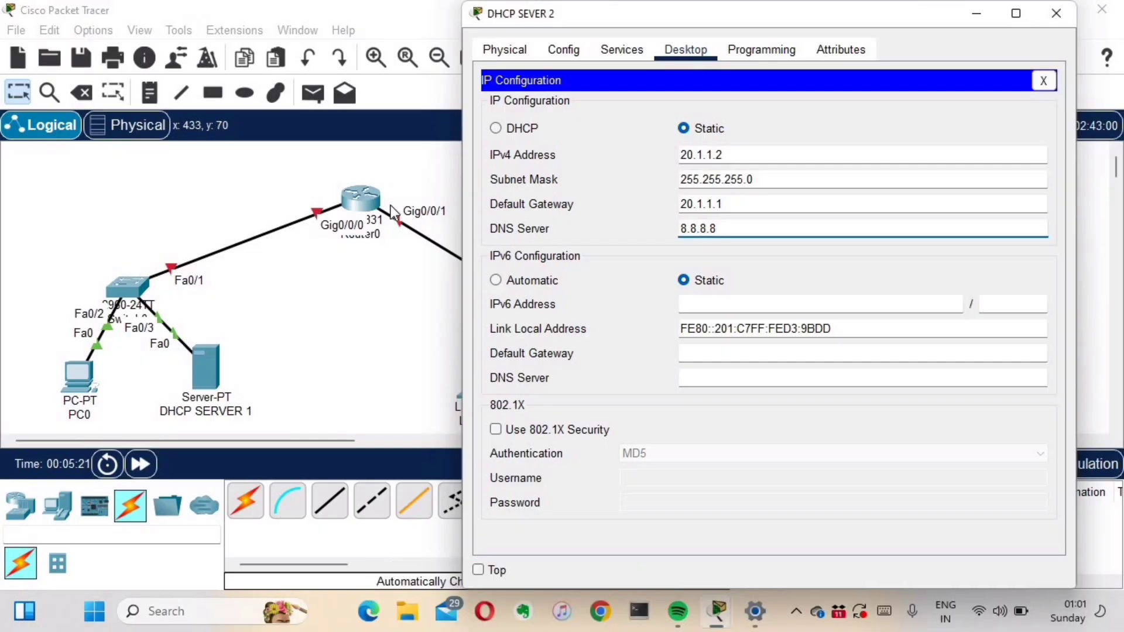
Turn on the DHCP service of DHCP SEVER 2.
click(1050, 82)
click(620, 49)
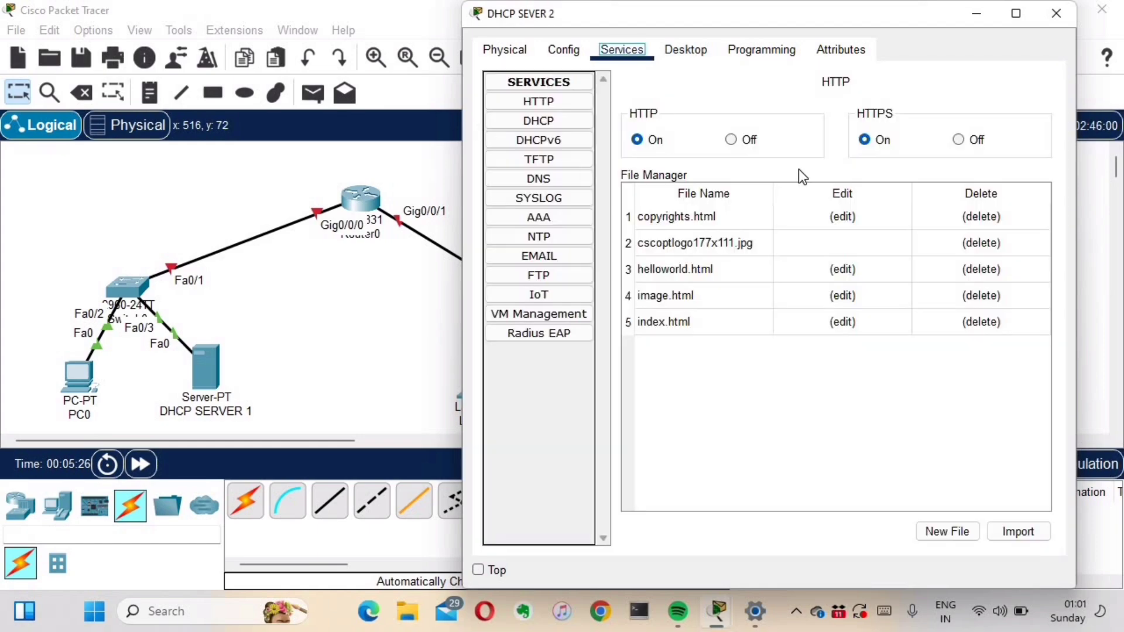
click(547, 121)
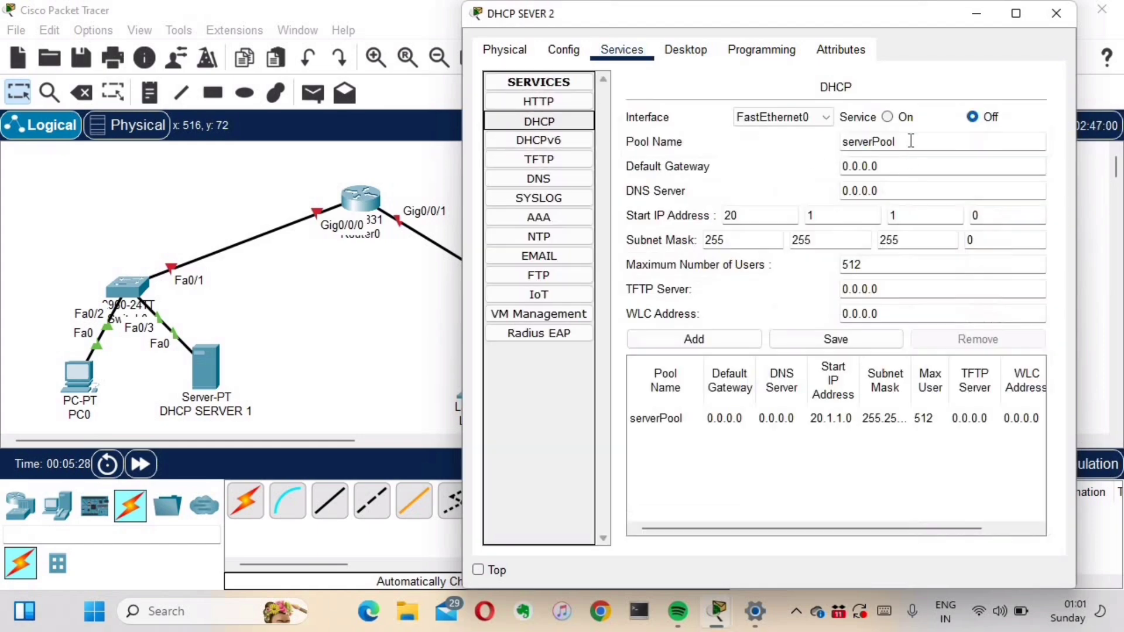
click(887, 117)
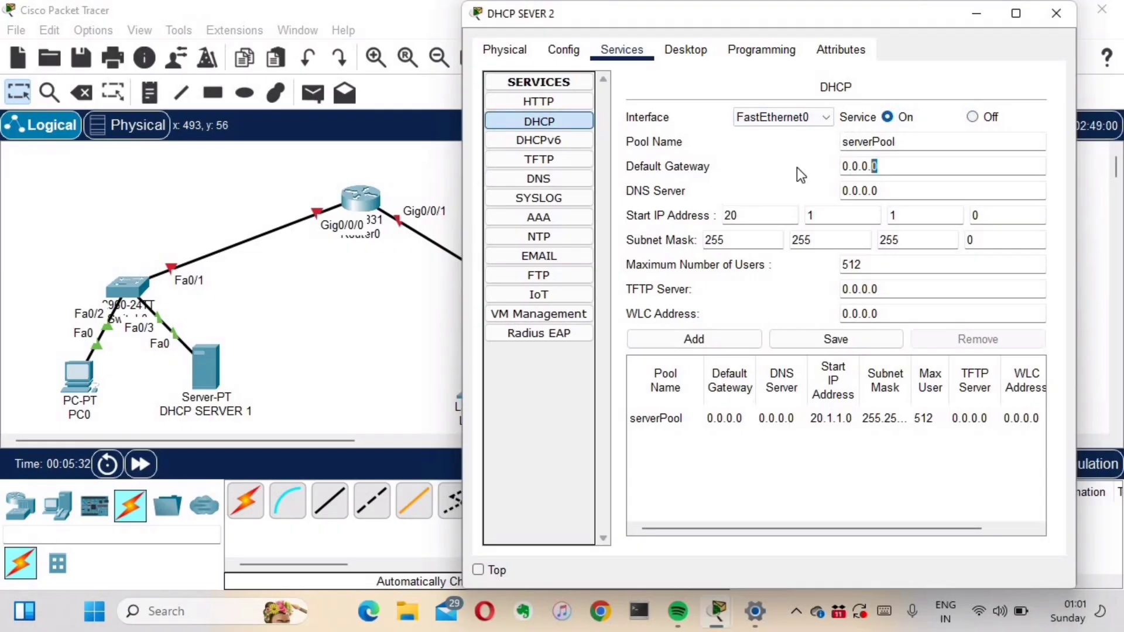
Save the pool with gateway 20.1.1.1, DNS 8.8.8.8, start 20.1.1.3, then close the window.
key(Tab)
text(20)
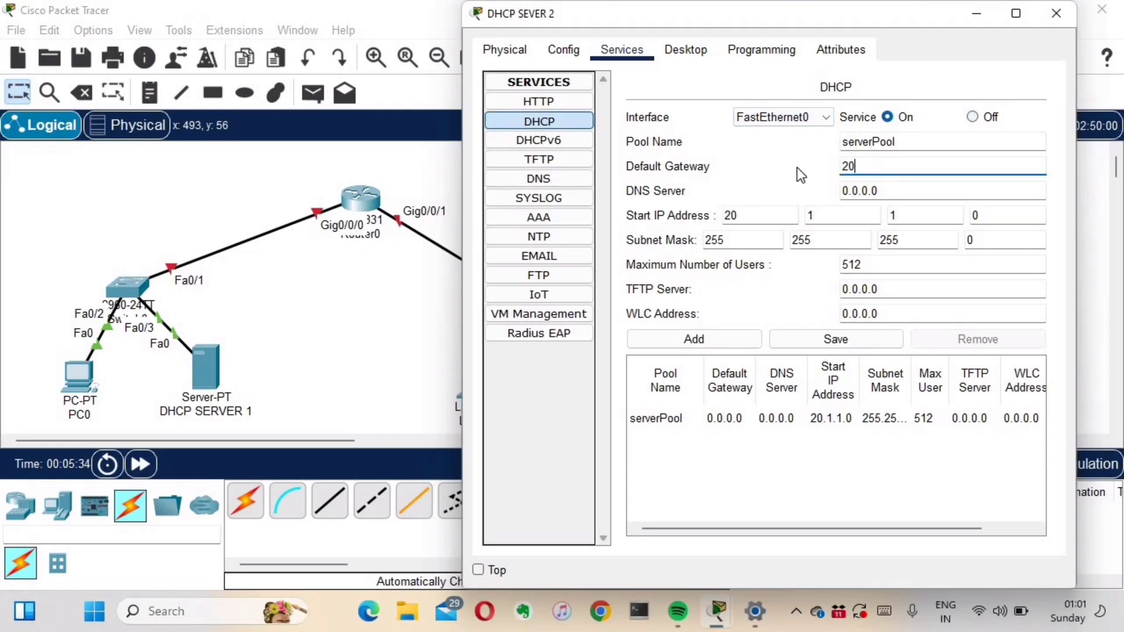
text(.1..1.1.1)
key(Tab)
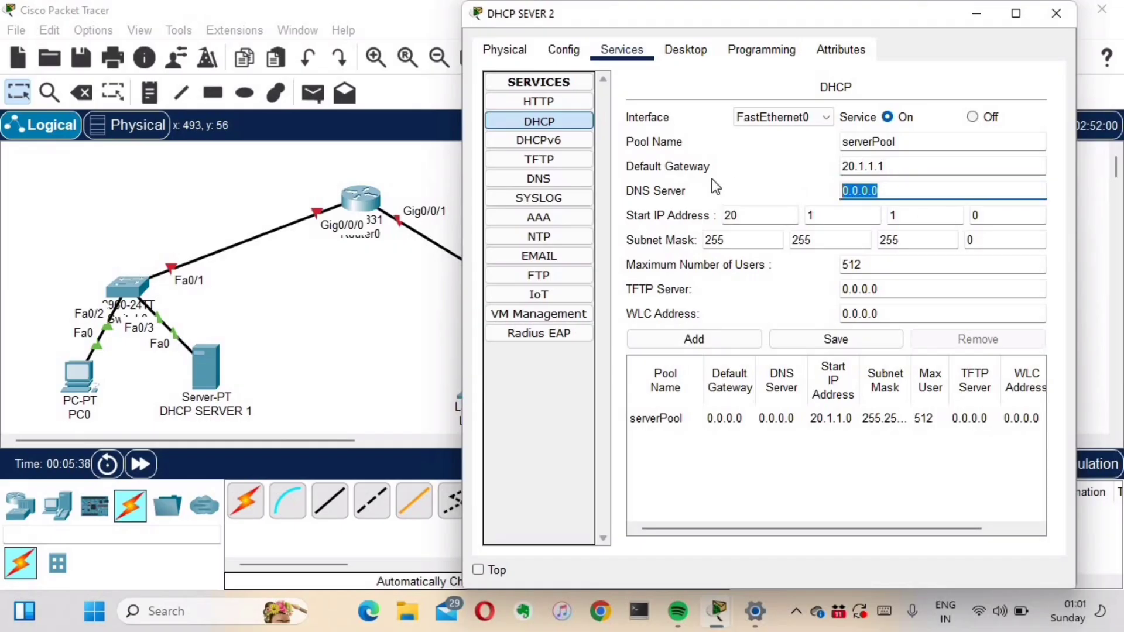
text(8.8.8.8)
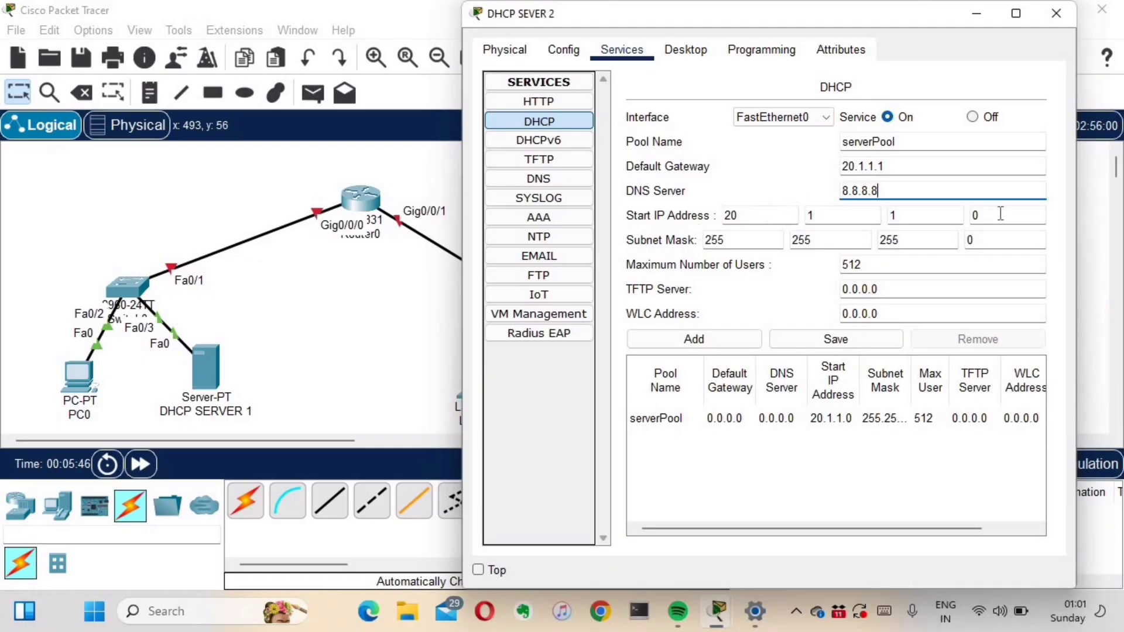
key(Tab)
key(Tab)
key(Tab)
key(Tab)
text(3)
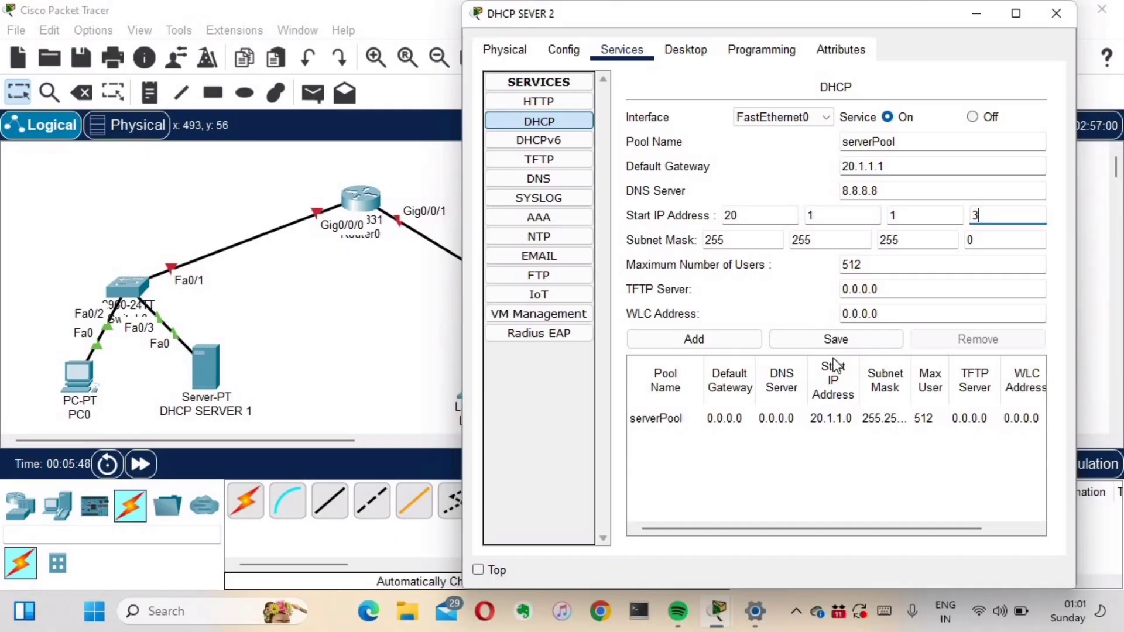
click(806, 339)
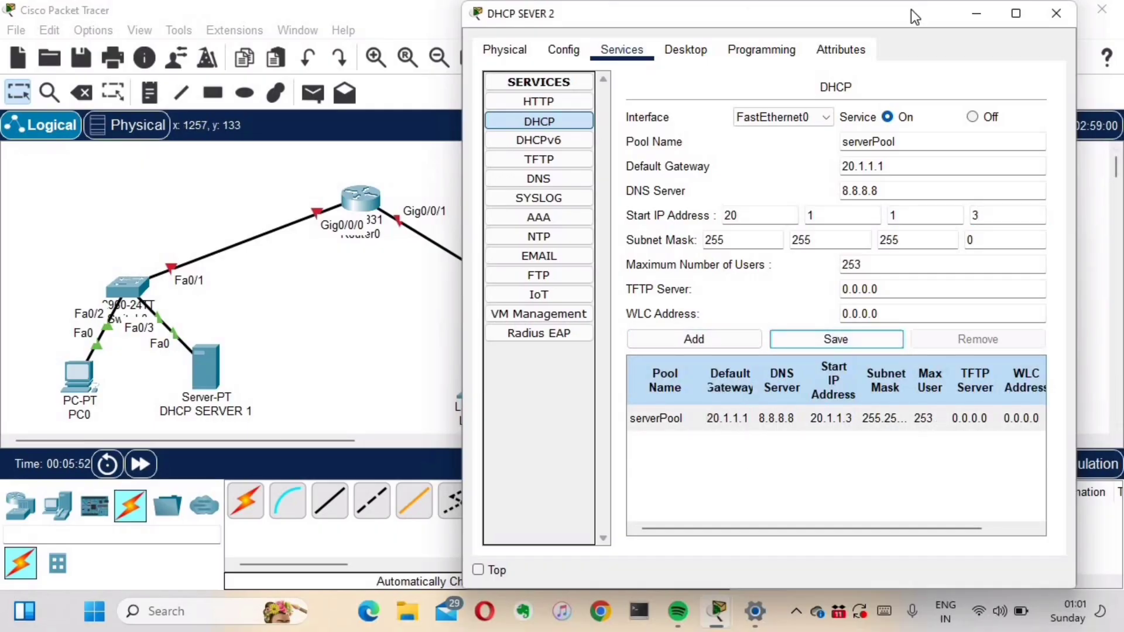
click(1055, 13)
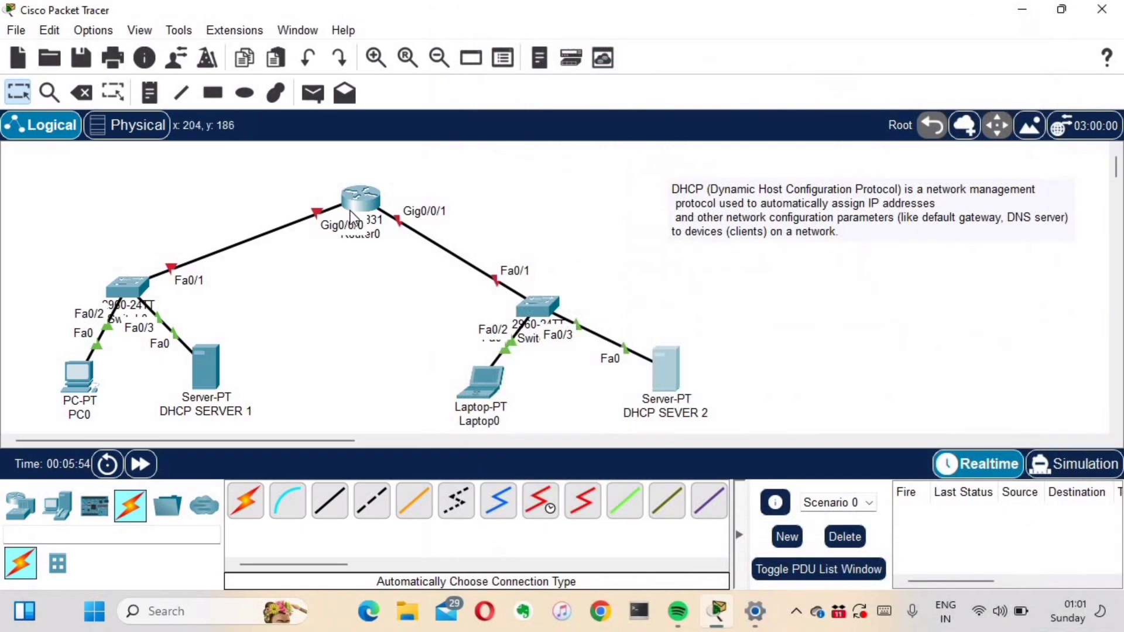
In Router0's CLI, decline the initial configuration dialog and reach the router prompt.
click(349, 210)
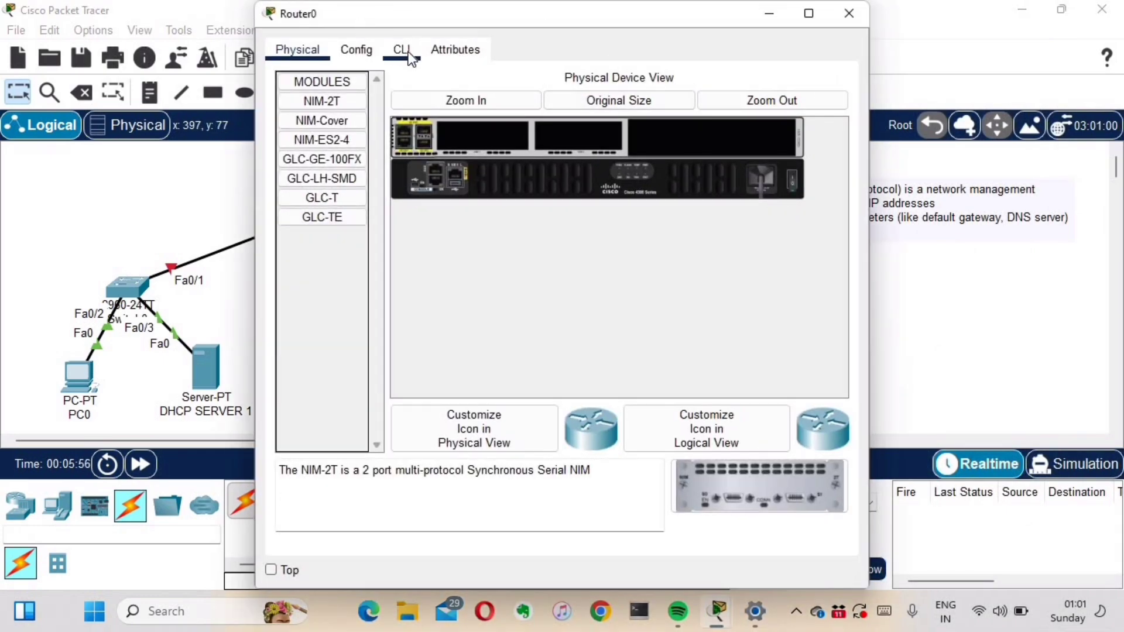
click(403, 52)
text(NO)
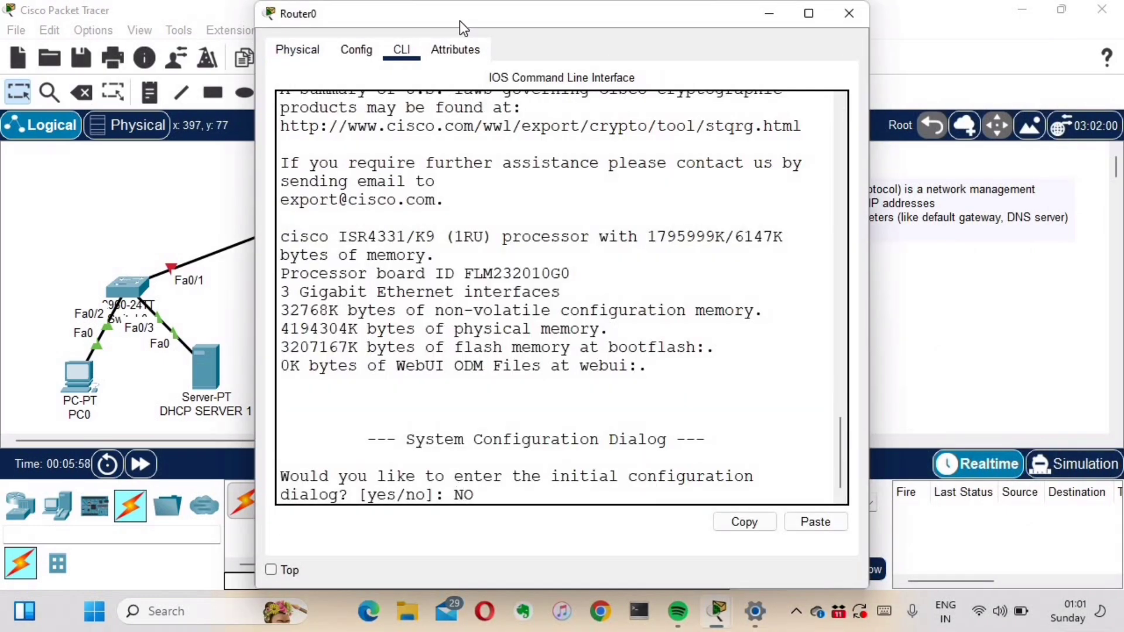
key(BackSpace)
key(BackSpace)
key(Caps_Lock)
text(no)
key(Return)
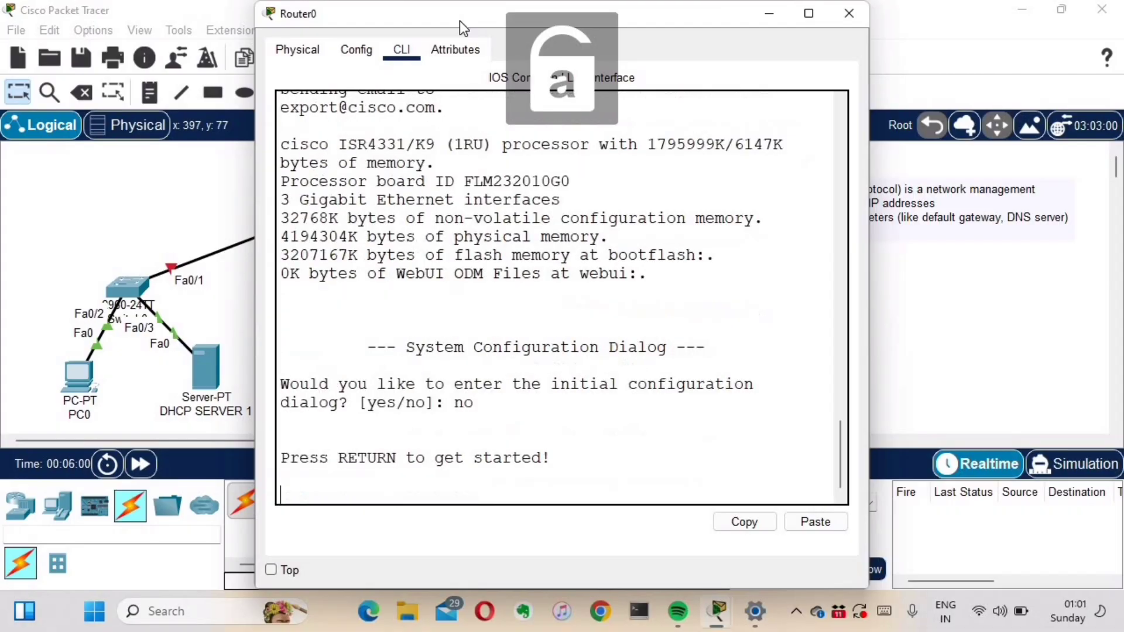
key(Return)
key(Return)
drag(459, 20, 791, 26)
double_click(791, 26)
Assign 10.1.1.1 255.255.255.0 to gi0/0/0 and bring it up with no shut.
text(en)
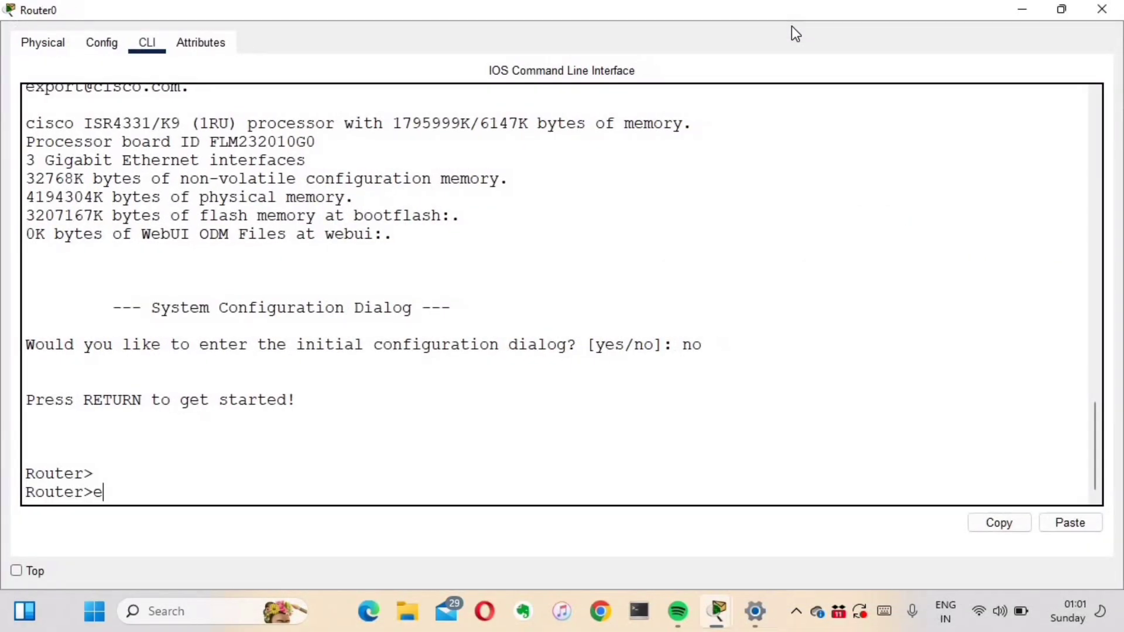
key(Return)
key(Return)
key(Return)
text(config t)
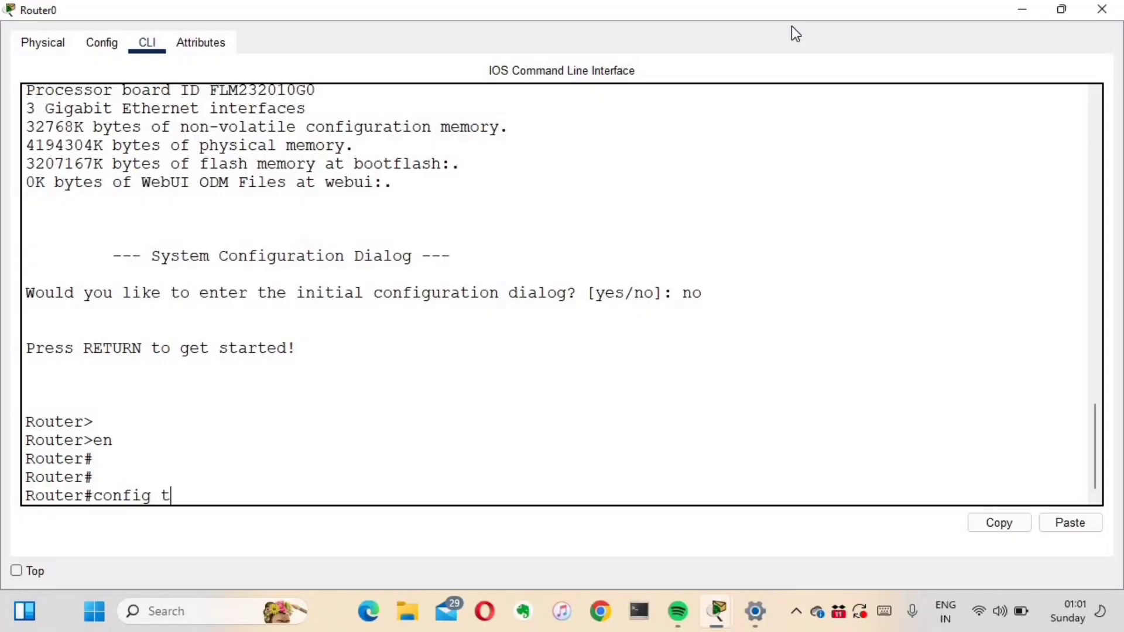
key(Return)
key(Return)
key(Return)
text(int gi0/0/)
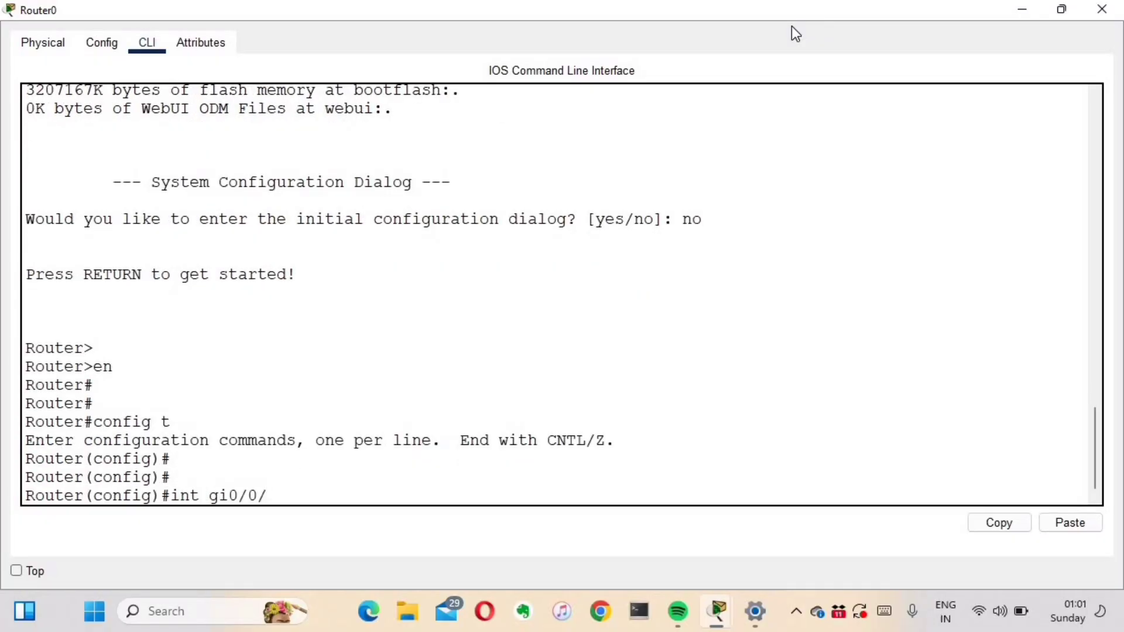
text(0)
key(Return)
key(Return)
text(ip a)
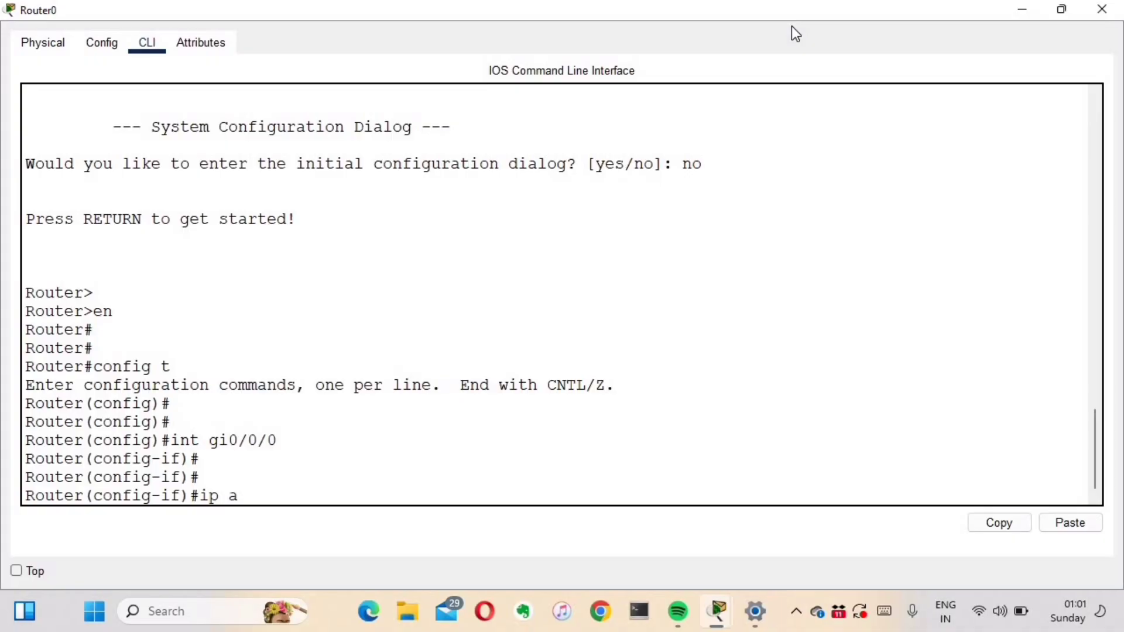
text(dd 10.1.1.1 255.255.255.0)
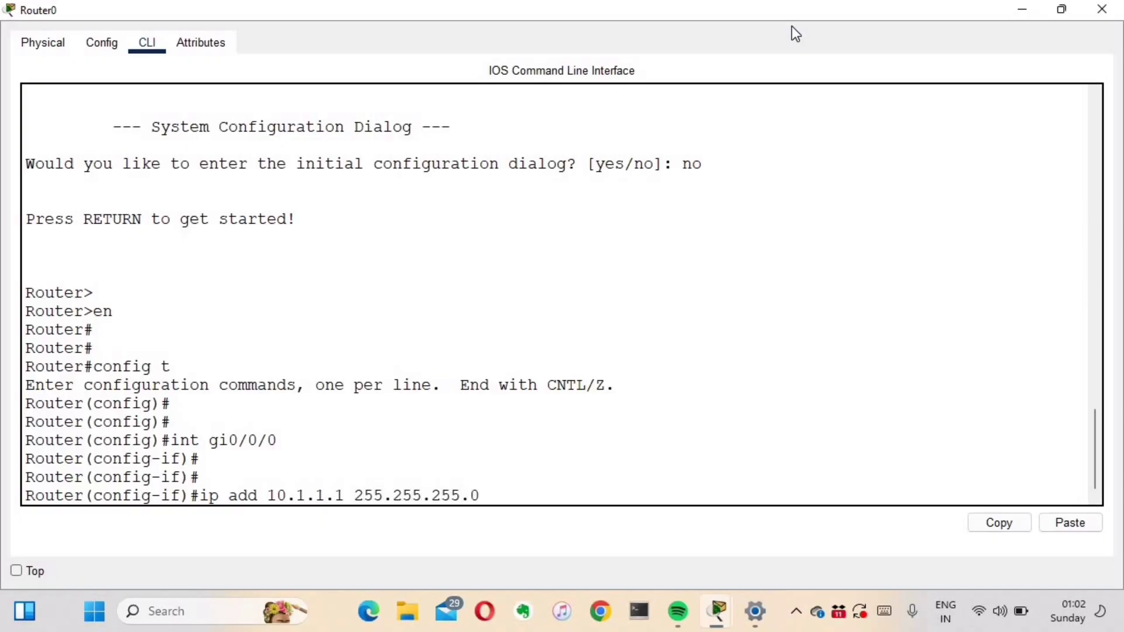
key(Return)
text(no shut)
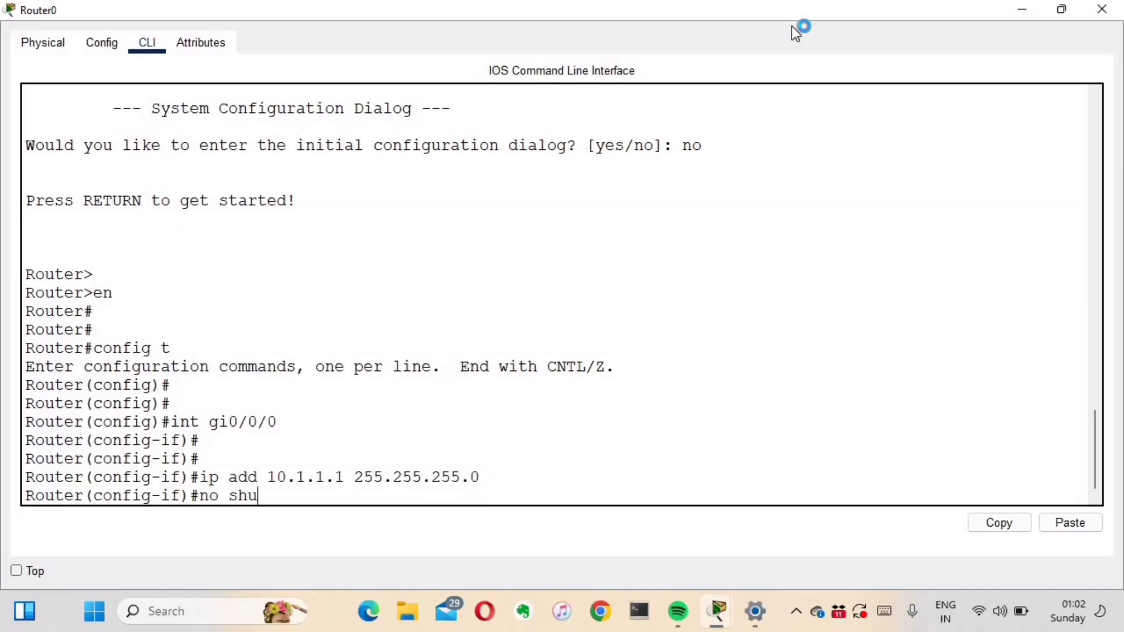
key(Return)
key(Return)
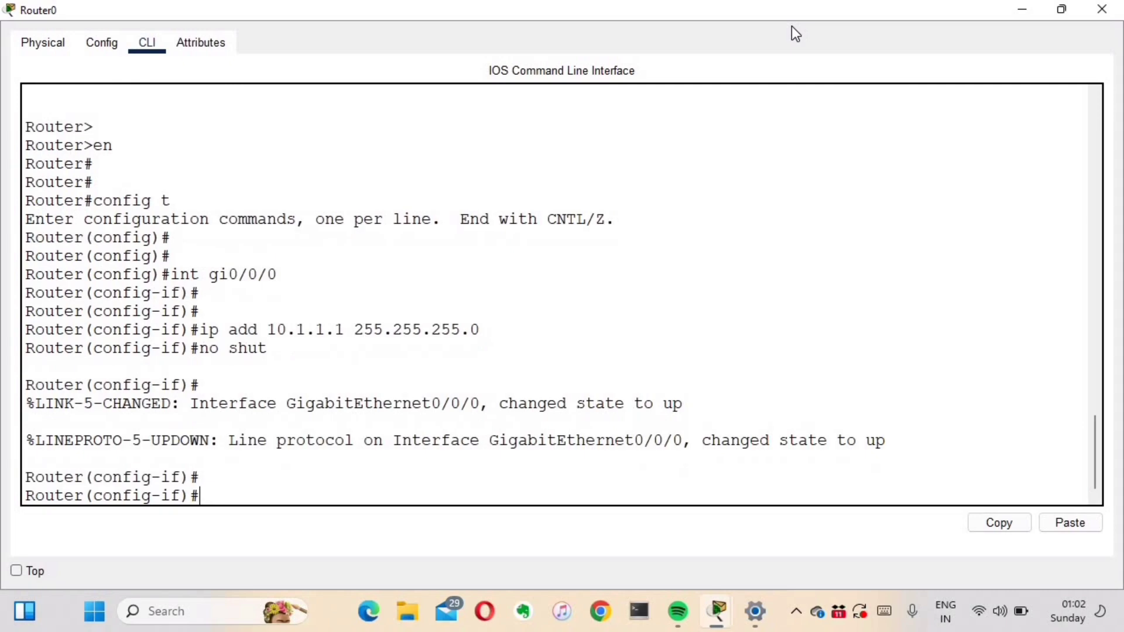
Assign 20.1.1.1 255.255.255.0 to gi0/0/1 and bring it up with no shut.
key(Up)
key(Up)
key(Up)
key(BackSpace)
text(1)
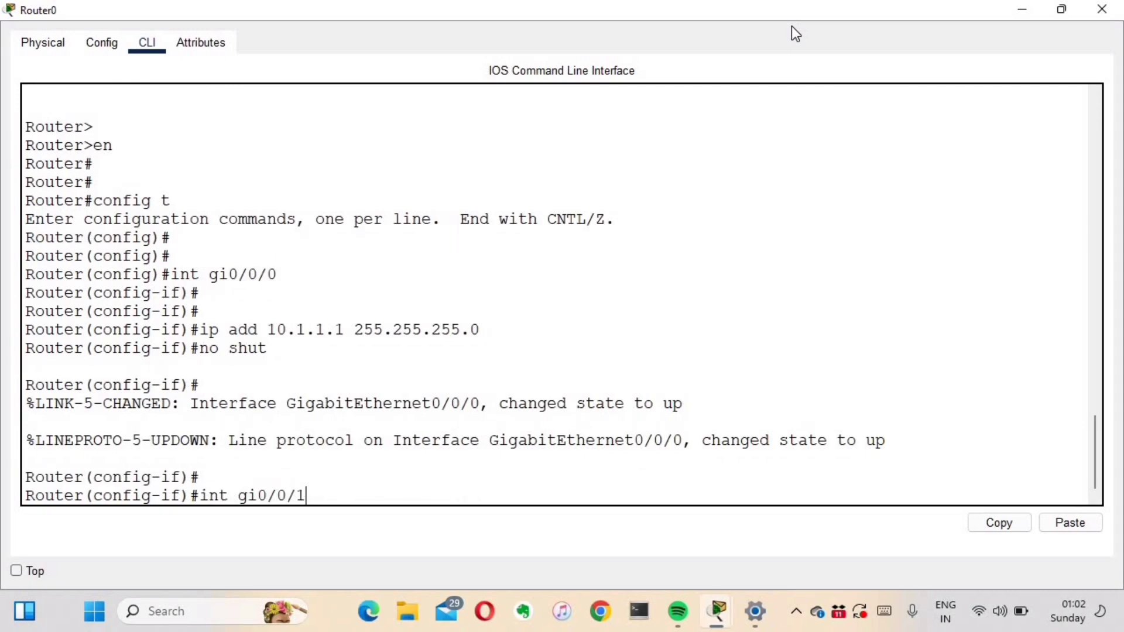
key(Return)
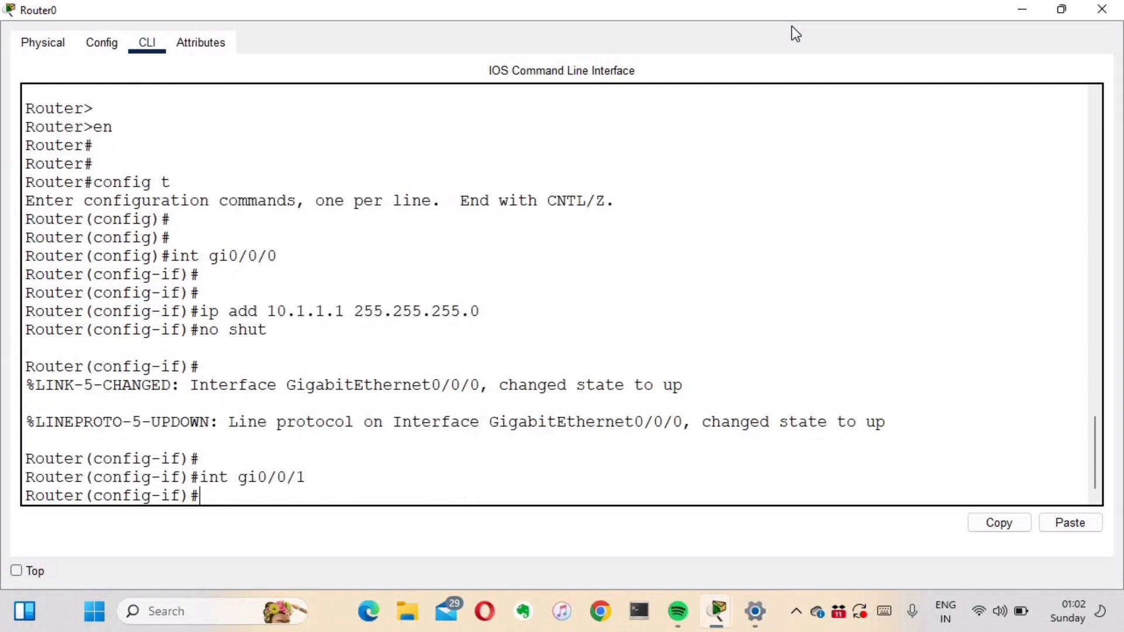
key(Up)
key(Up)
key(Up)
key(Left)
key(Left)
key(Left)
key(Left)
key(Left)
key(Left)
key(Left)
key(Left)
key(Left)
key(Left)
key(Left)
key(Left)
key(Left)
key(Left)
key(Left)
key(Left)
key(Left)
key(Left)
key(BackSpace)
text(2)
key(Return)
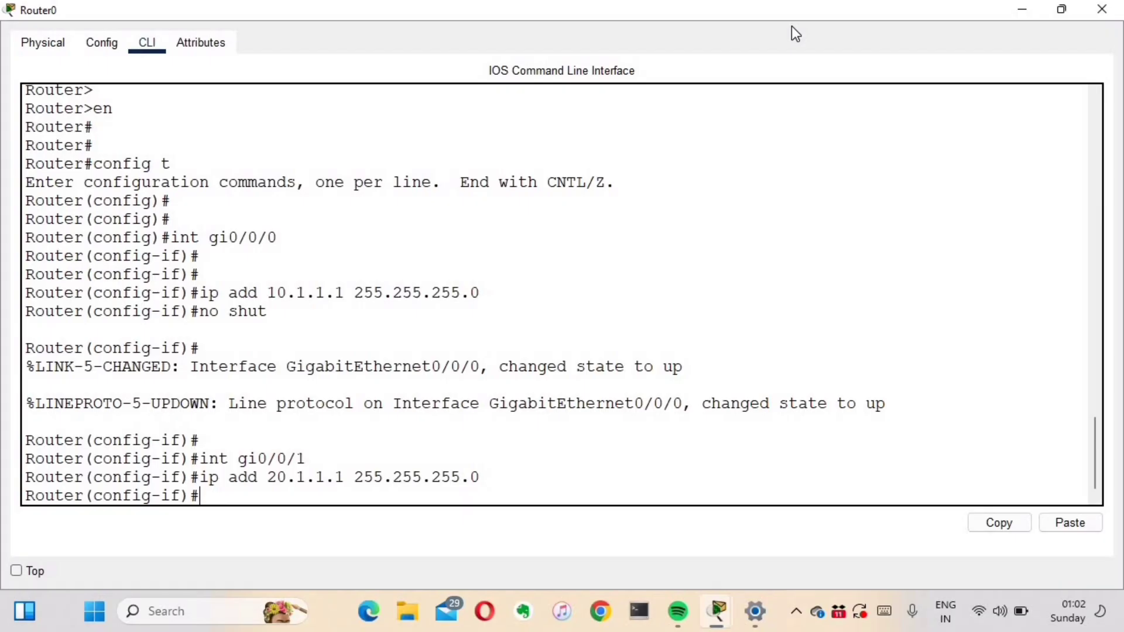
text(no shut)
key(Return)
Exit configuration mode and save the router configuration with wr.
key(Return)
key(Return)
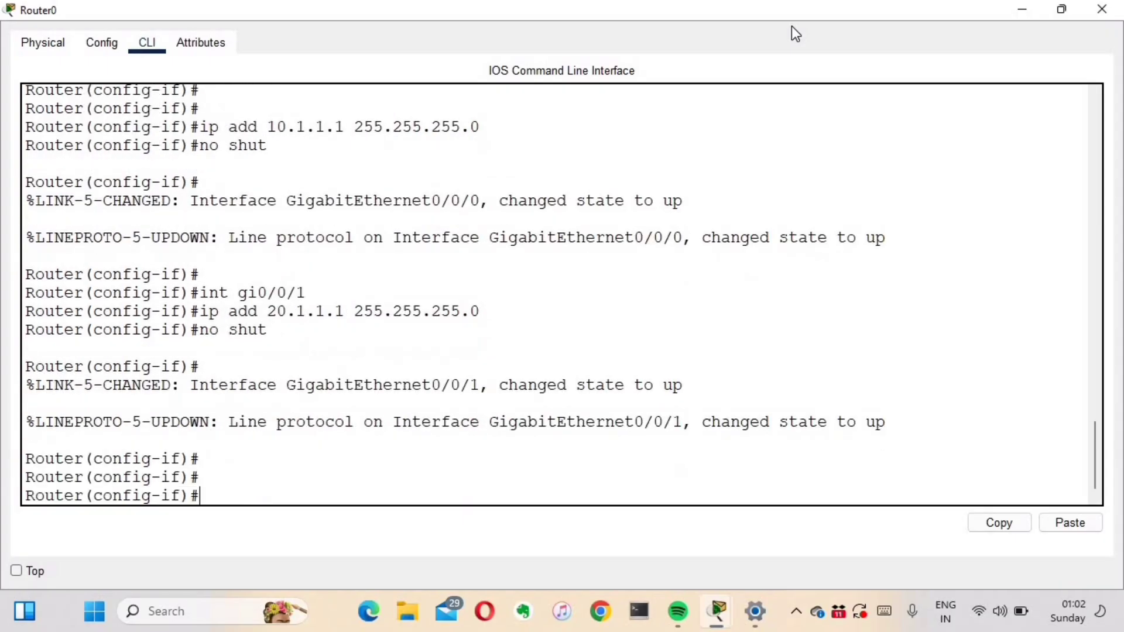
key(ctrl+z)
key(Return)
key(Return)
text(wr)
key(Return)
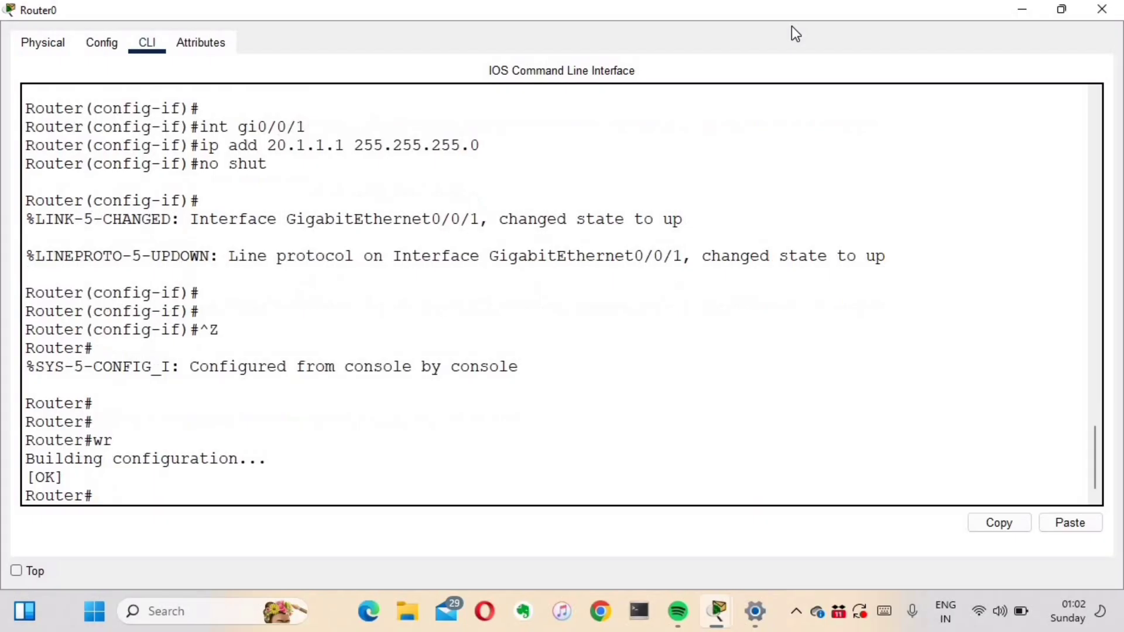
Switch PC0's IP configuration to DHCP, obtaining 10.1.1.3 with gateway 10.1.1.1 and DNS 8.8.8.8.
click(1017, 14)
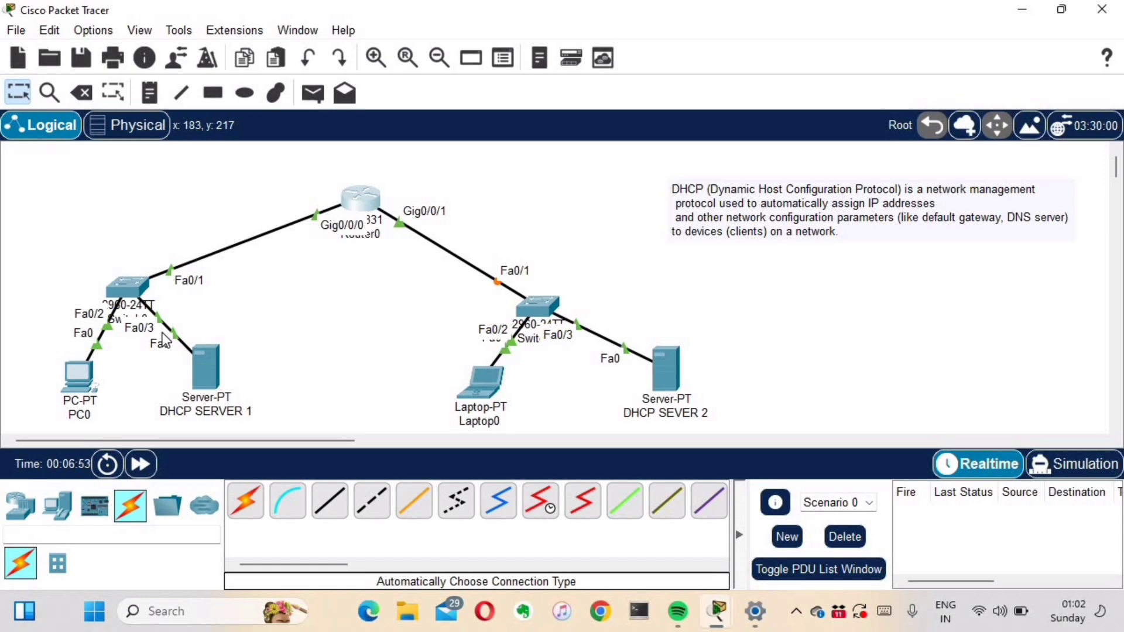
click(93, 386)
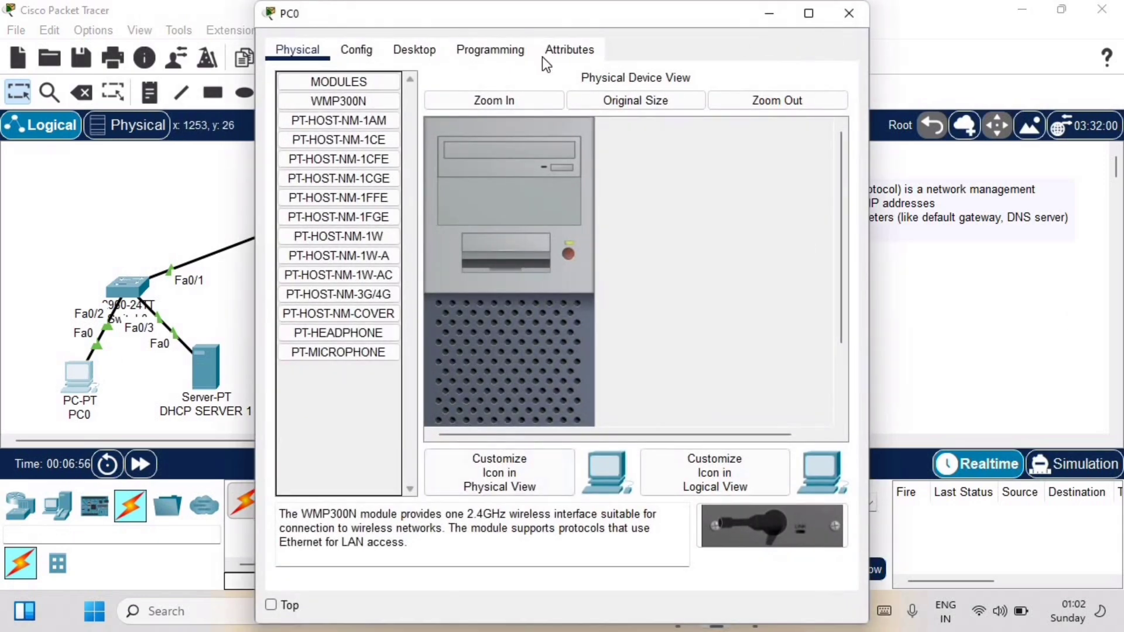
click(415, 52)
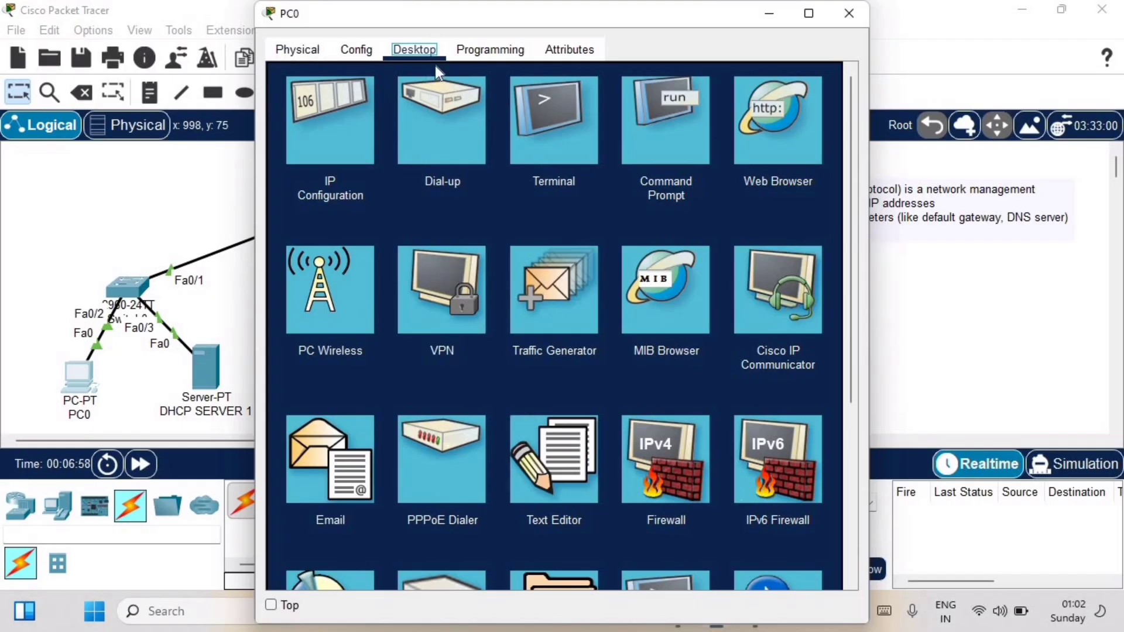
click(349, 125)
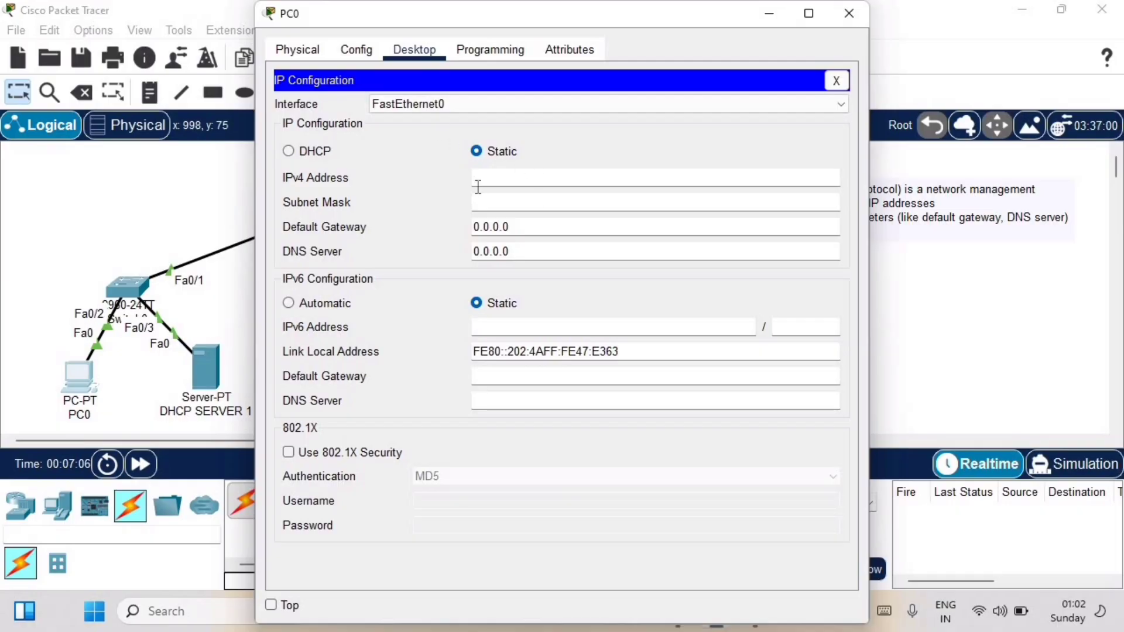
click(290, 152)
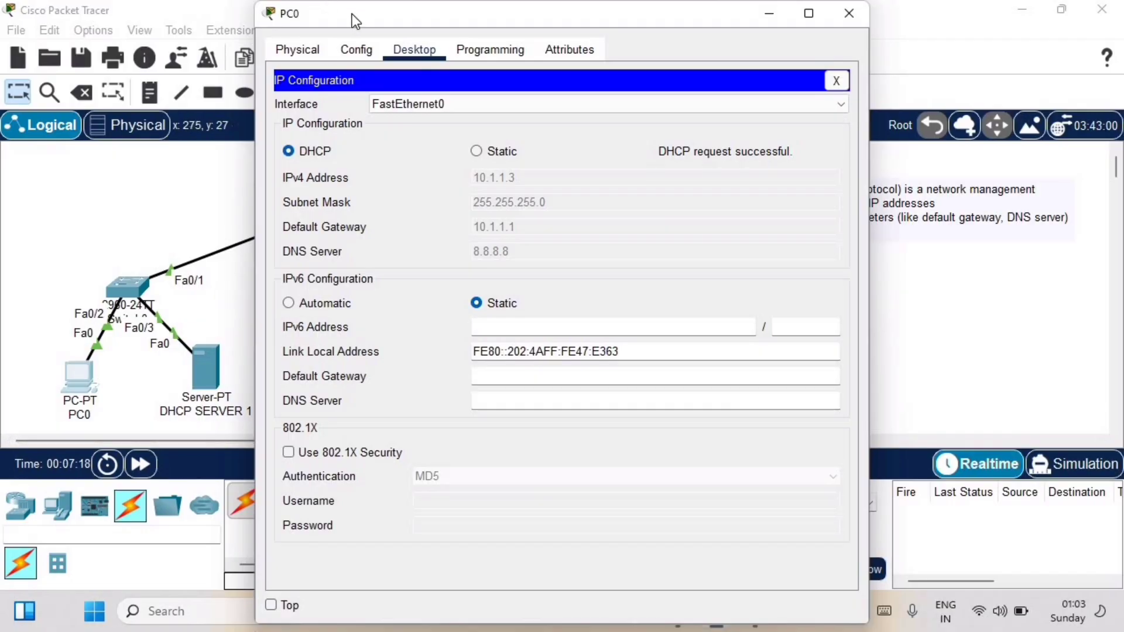
drag(352, 13, 373, 18)
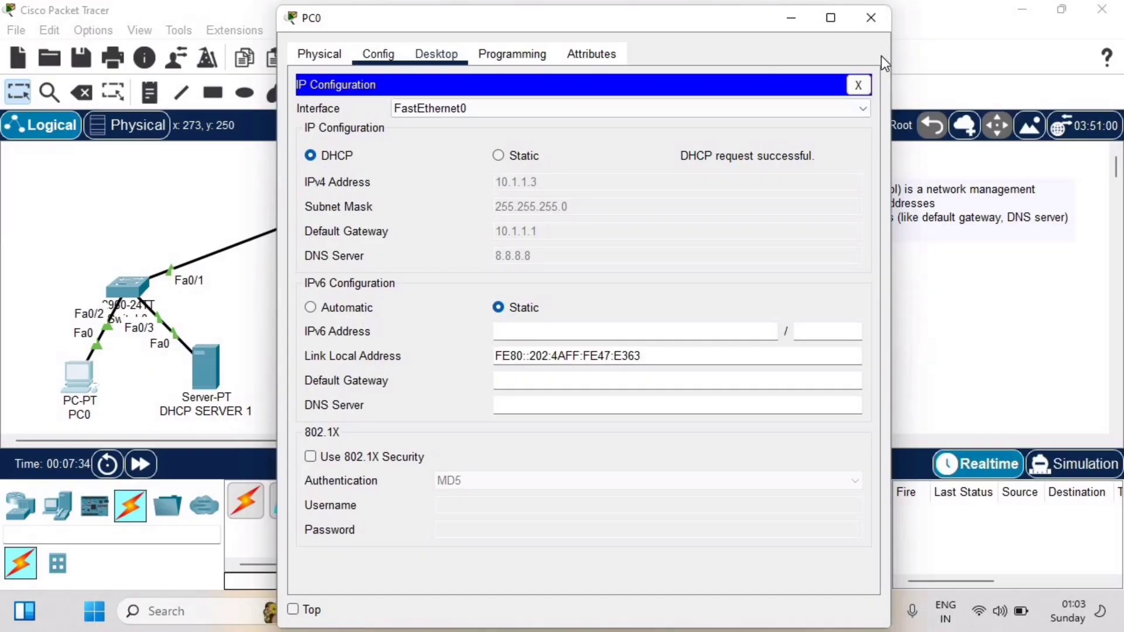
Set Laptop0 to DHCP, obtaining 20.1.1.3, gateway 20.1.1.1 and DNS 8.8.8.8, and check its Config settings.
click(253, 271)
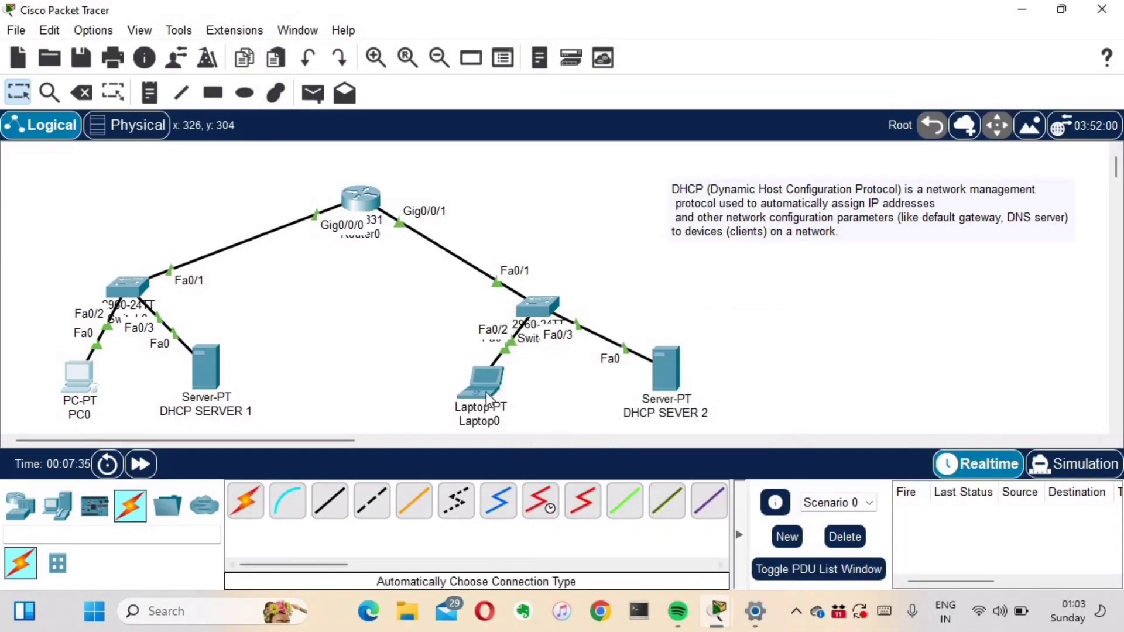
key(alt+Tab)
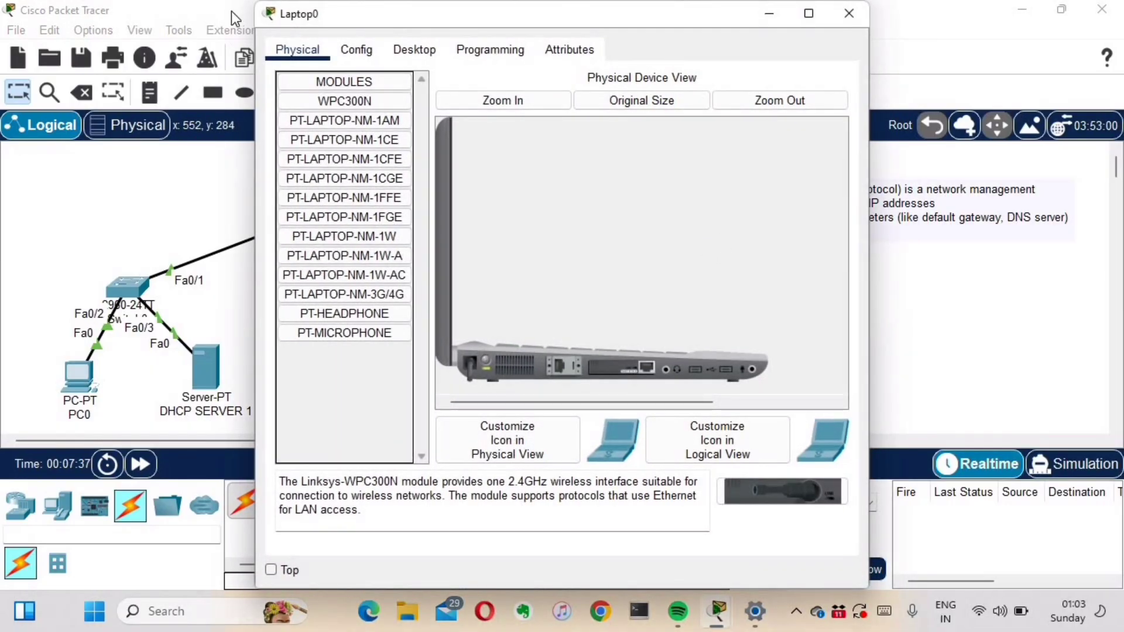
click(416, 51)
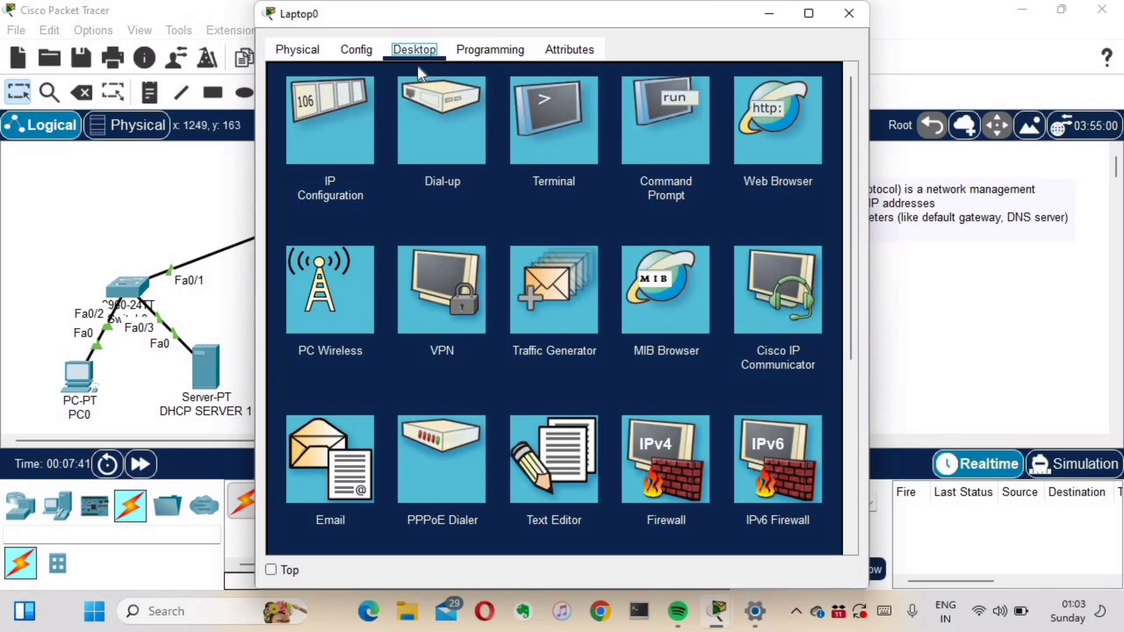
click(312, 142)
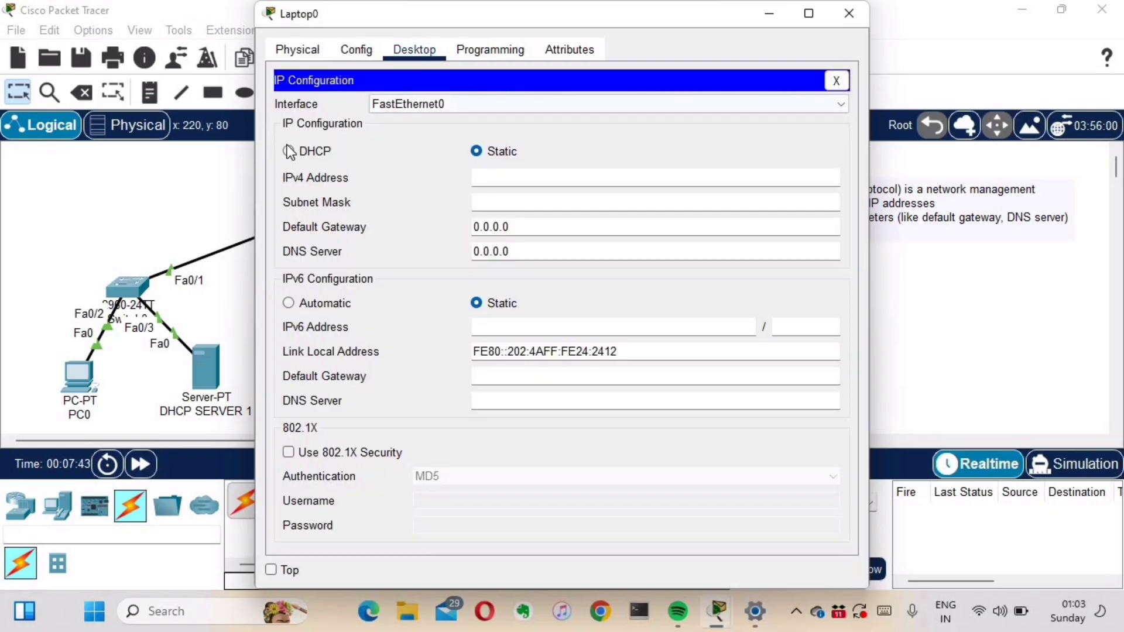
key(alt+d)
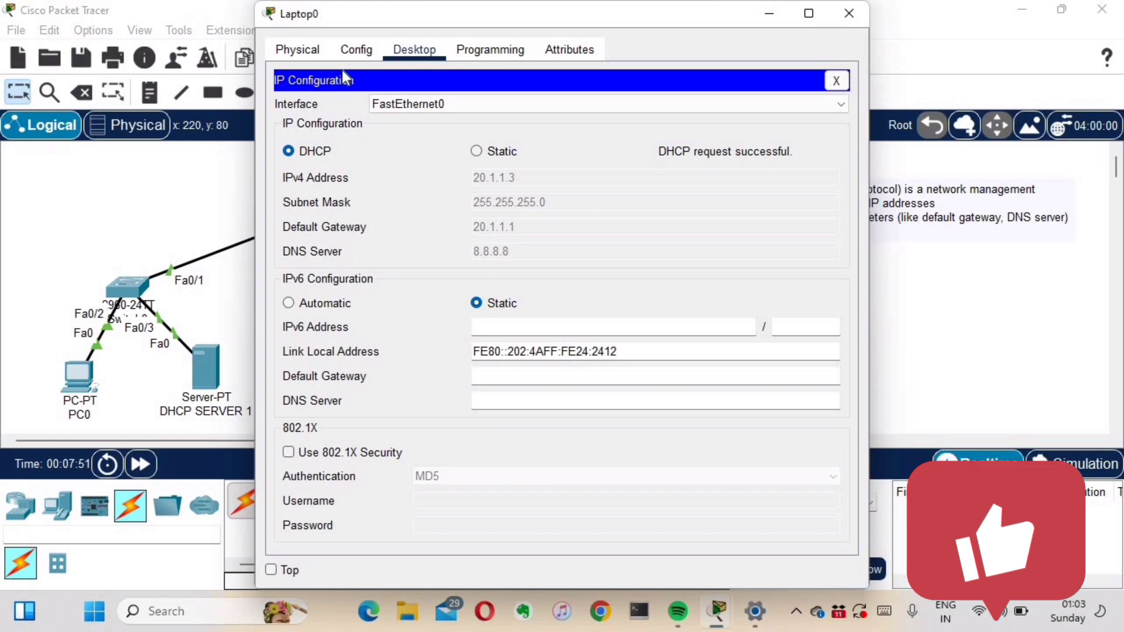
click(355, 49)
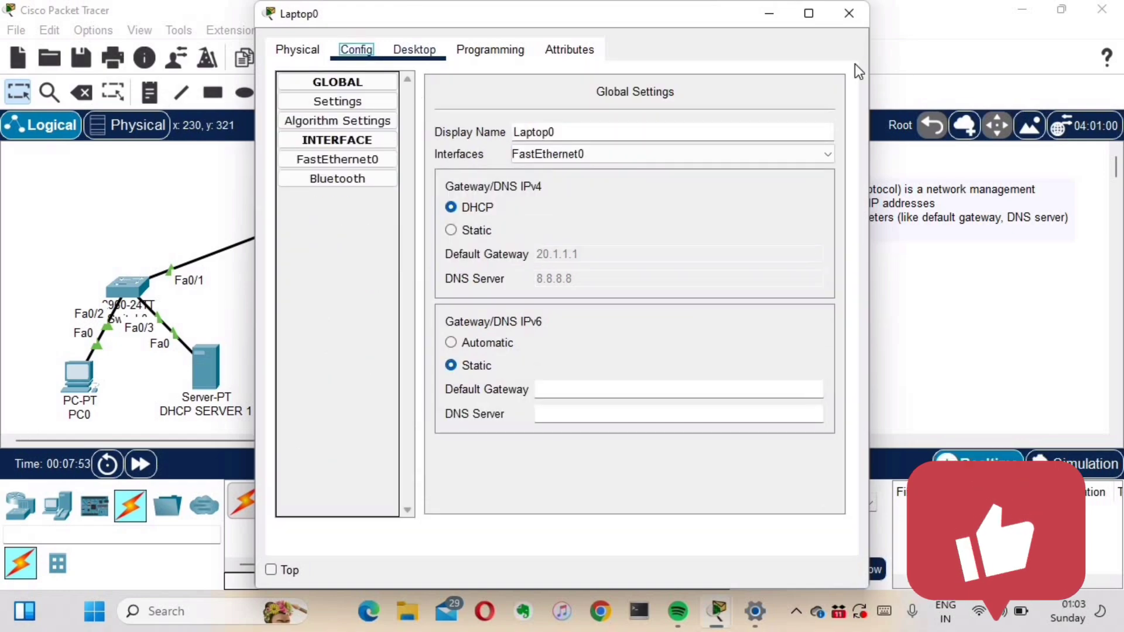
click(414, 49)
click(843, 81)
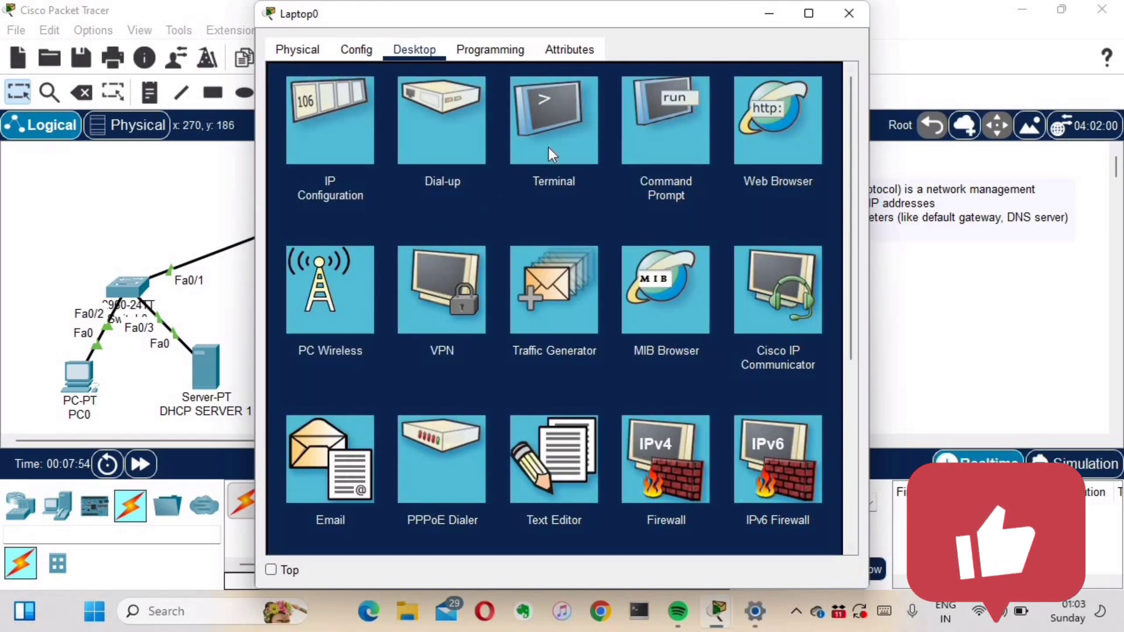
Run ipconfig on Laptop0 to confirm its 20.1.1.3 address, subnet mask and gateway.
click(669, 165)
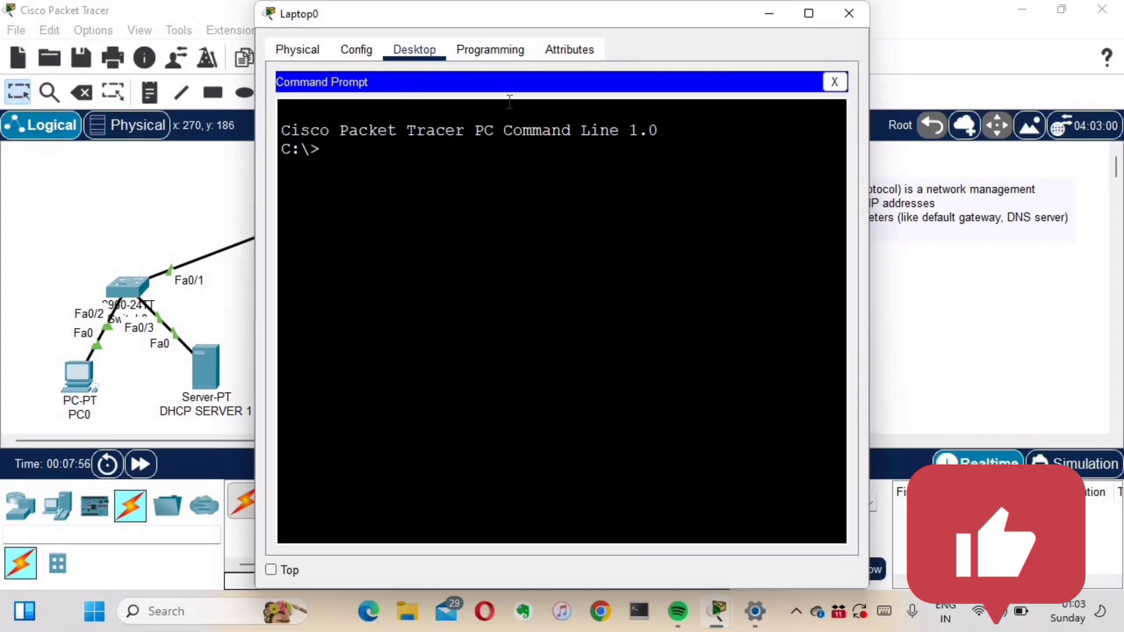
text(ipconfig)
key(Return)
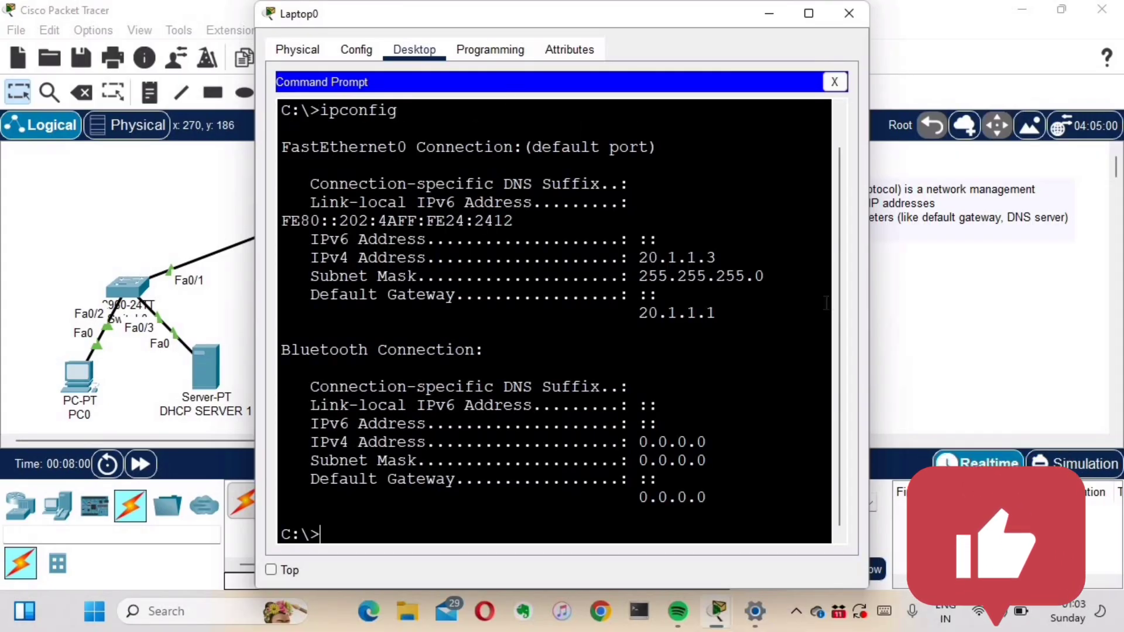
drag(620, 258, 657, 279)
drag(387, 277, 791, 313)
click(791, 313)
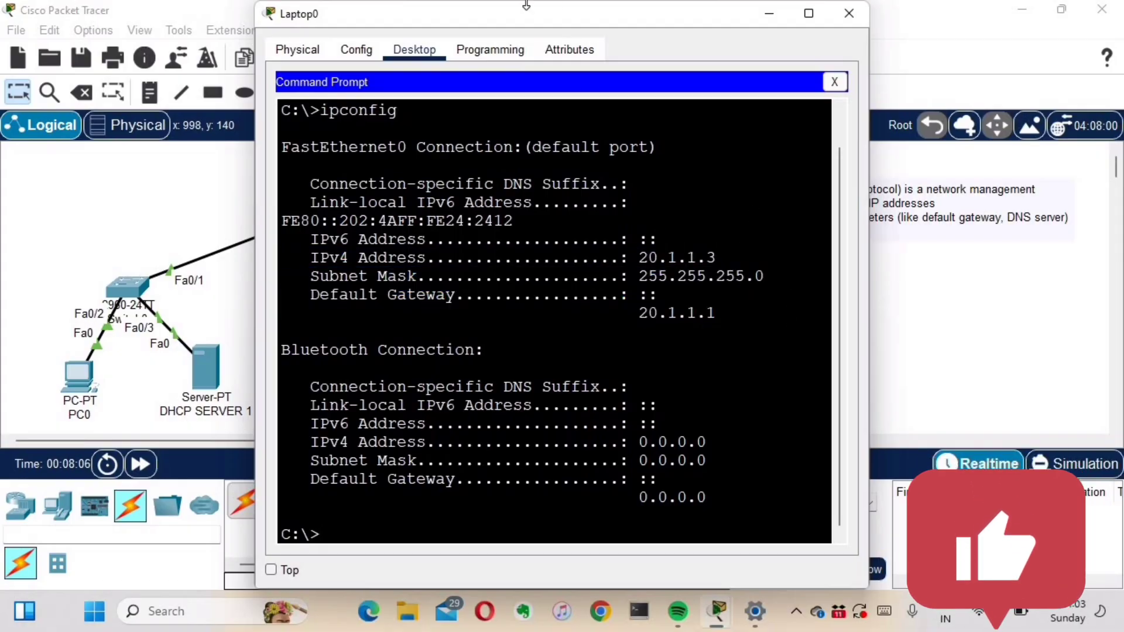
drag(510, 12, 701, 5)
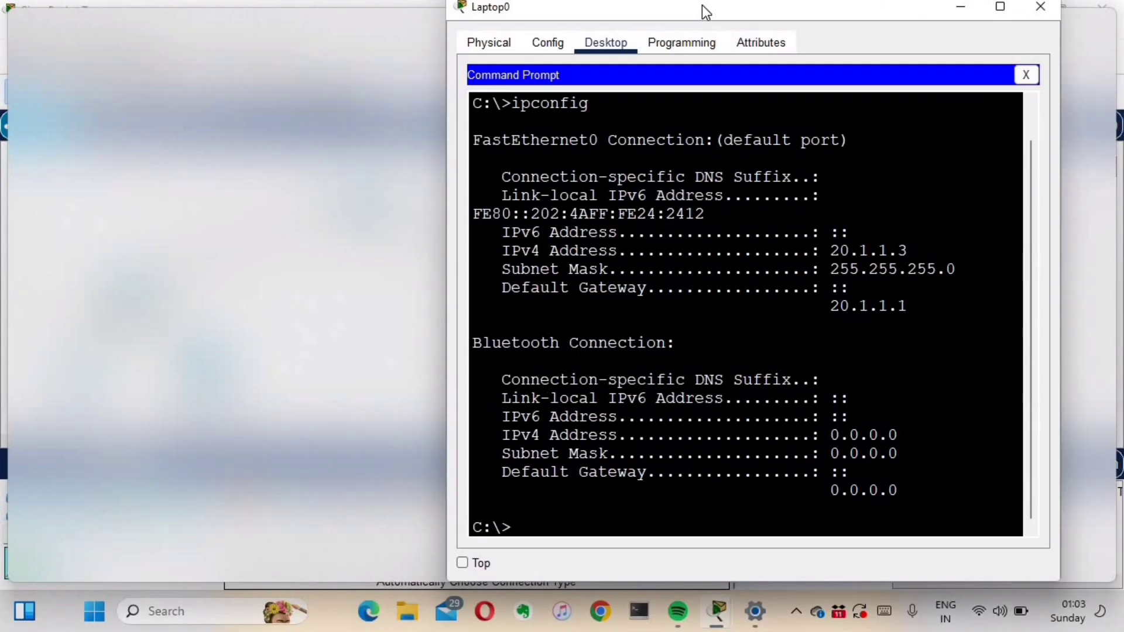
double_click(604, 17)
double_click(603, 17)
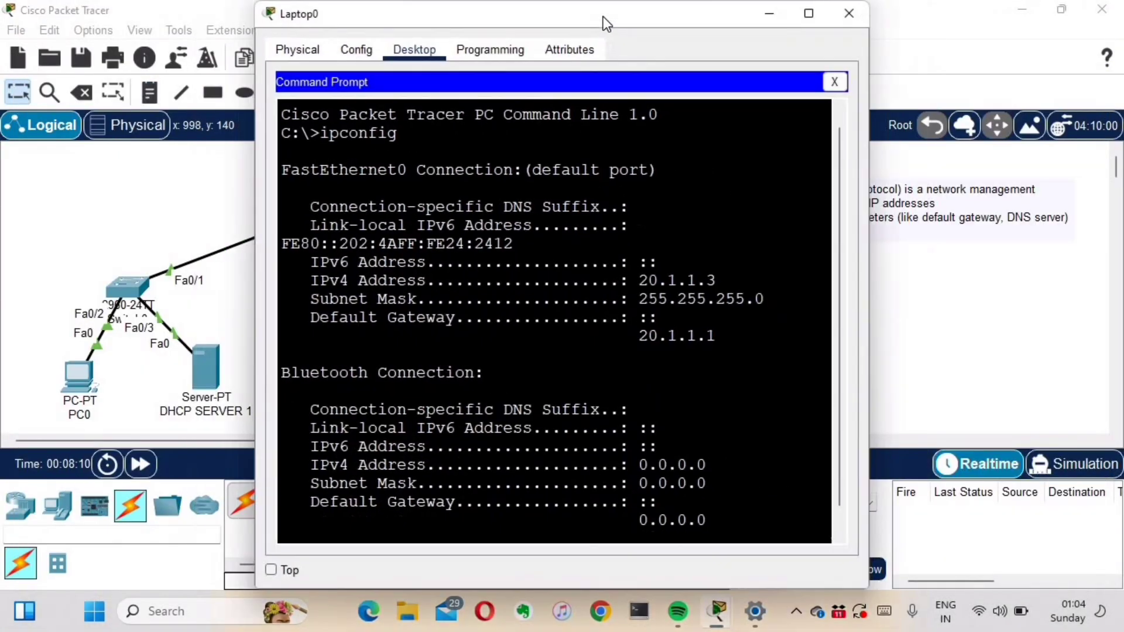
Ping PC0 at 10.1.1.3 twice from Laptop0, getting successful replies.
key(Return)
key(Return)
key(Return)
key(Return)
key(Return)
key(Return)
key(Return)
key(Return)
key(Return)
key(Return)
key(Return)
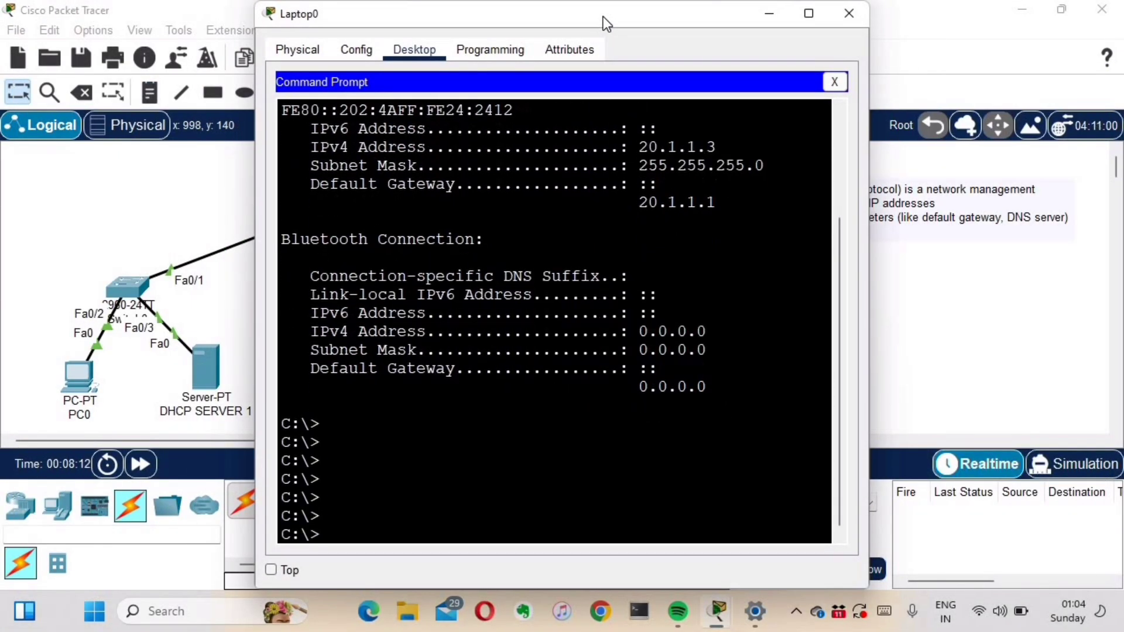
text(ping )
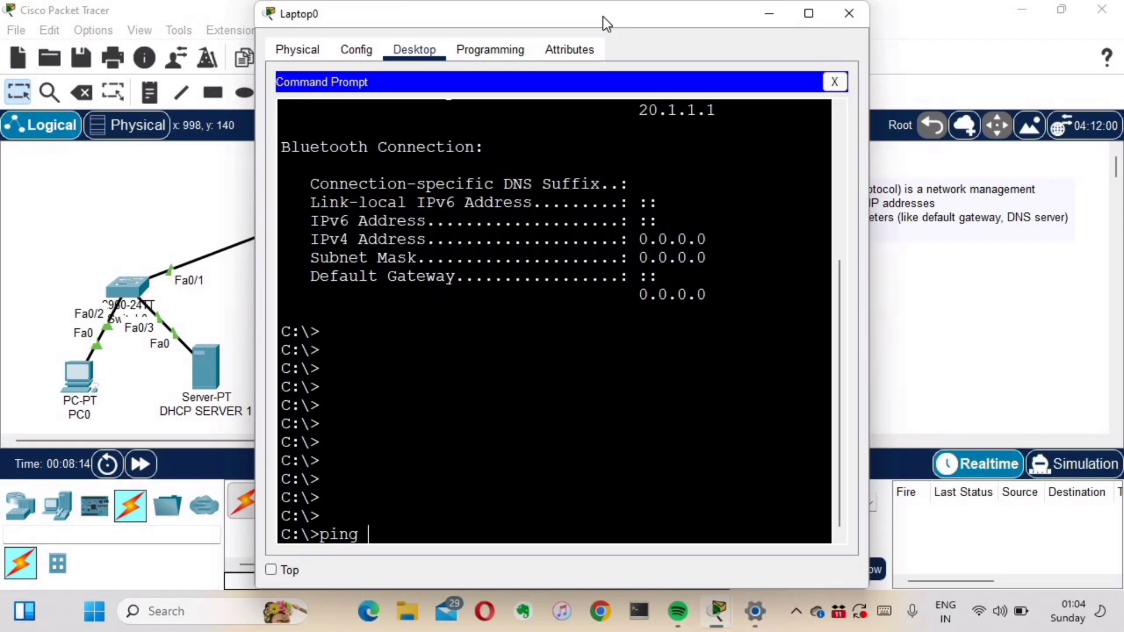
text(10.1.1.3)
key(Return)
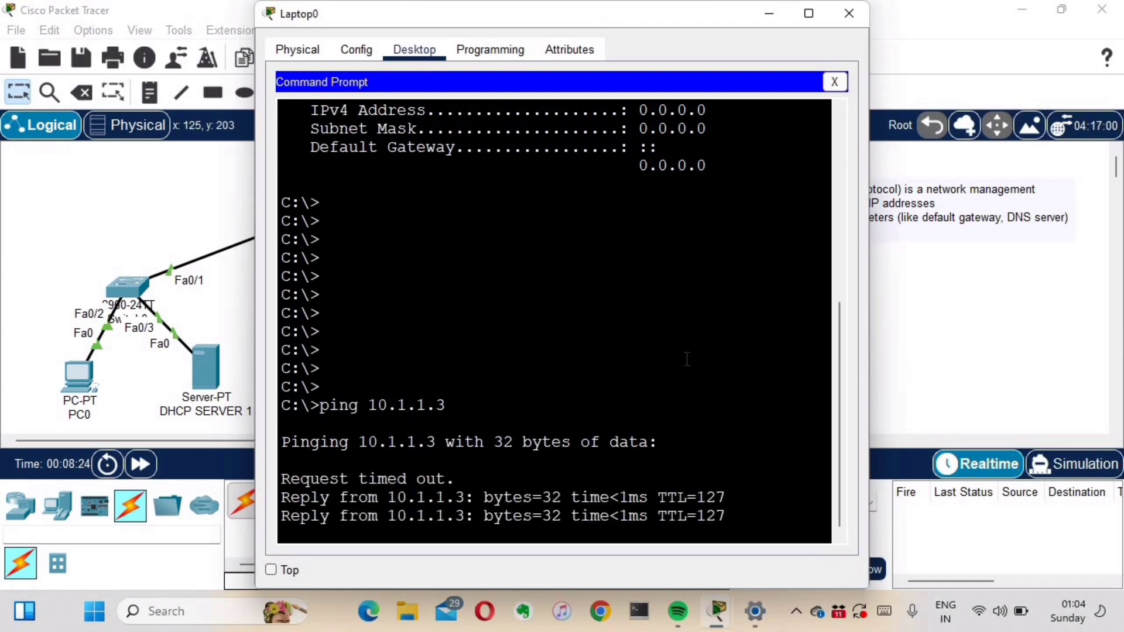
key(Up)
key(Return)
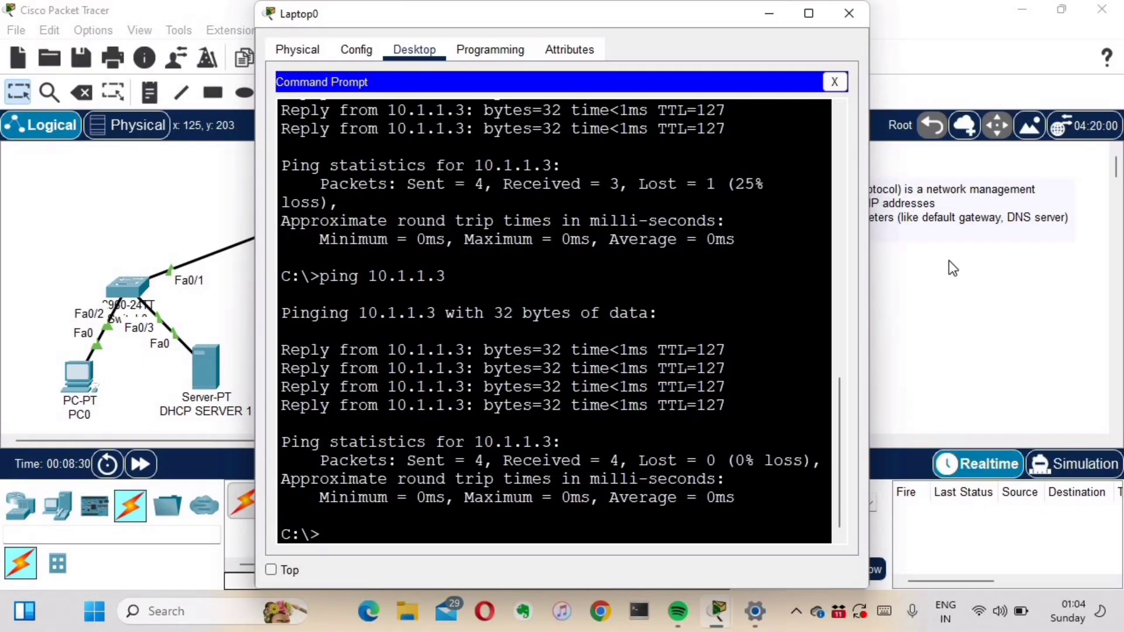
click(962, 297)
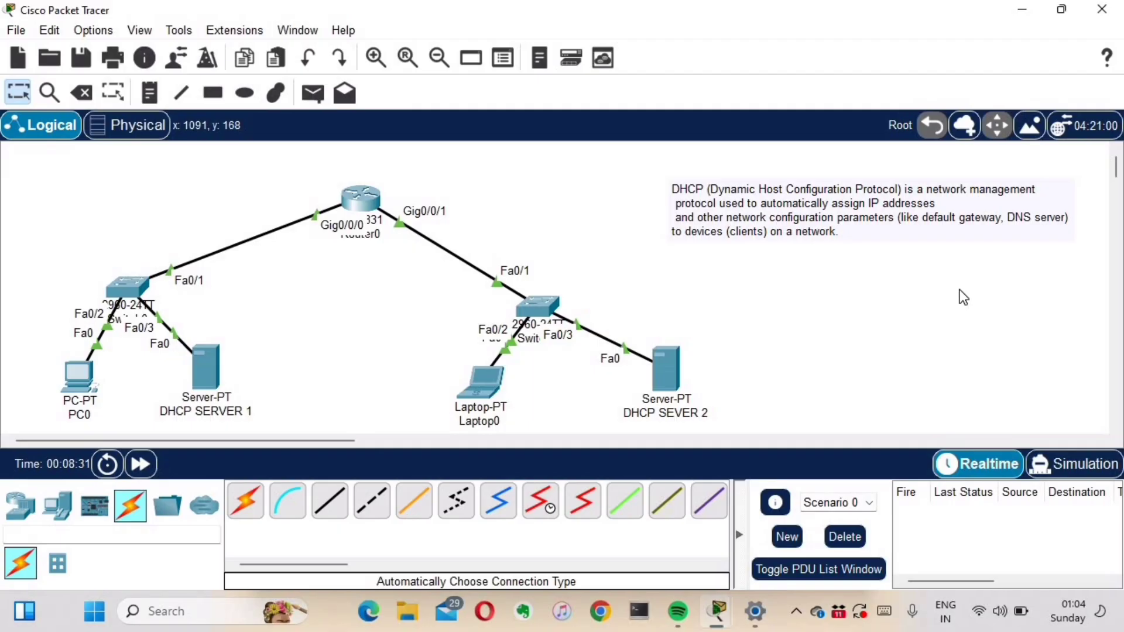